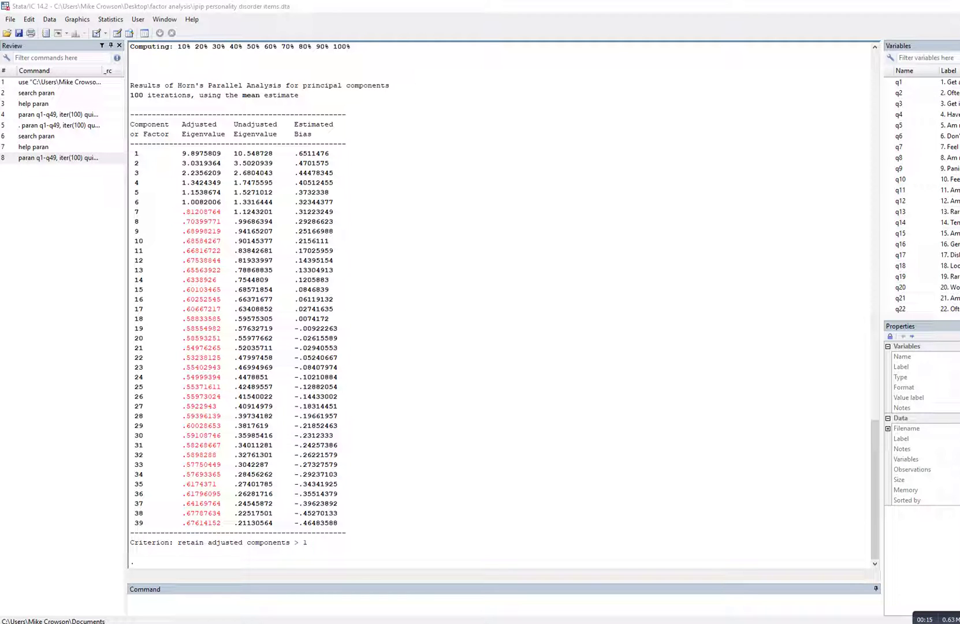
# - Bring up the Stata Journal article on Horn's parallel analysis in Chrome
pyautogui.hotkey('alt', 'Tab')
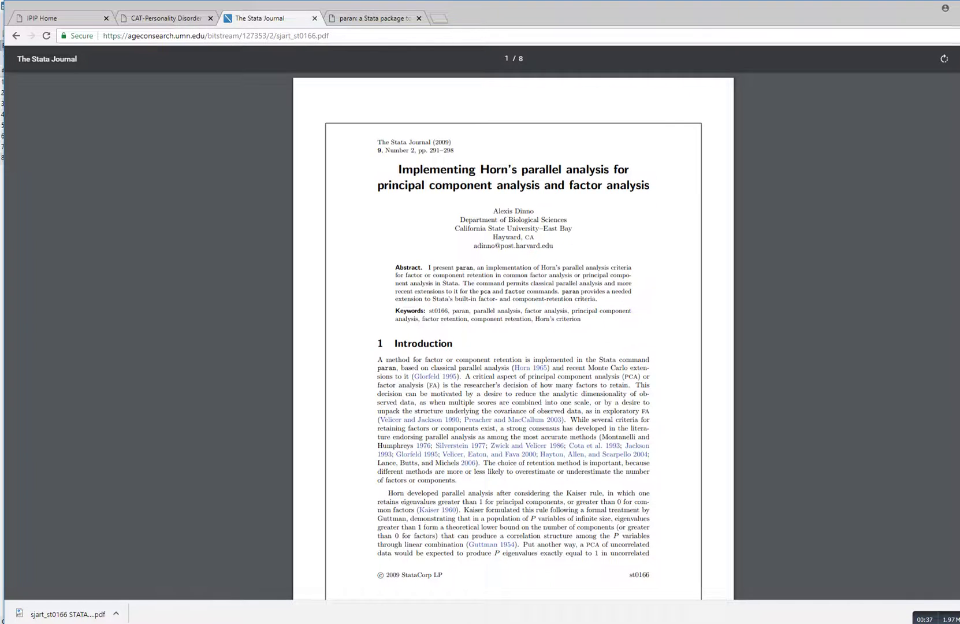
# - Check the Stata results briefly, then go to the CAT-Personality Disorder item list in Chrome
pyautogui.hotkey('alt', 'Tab')
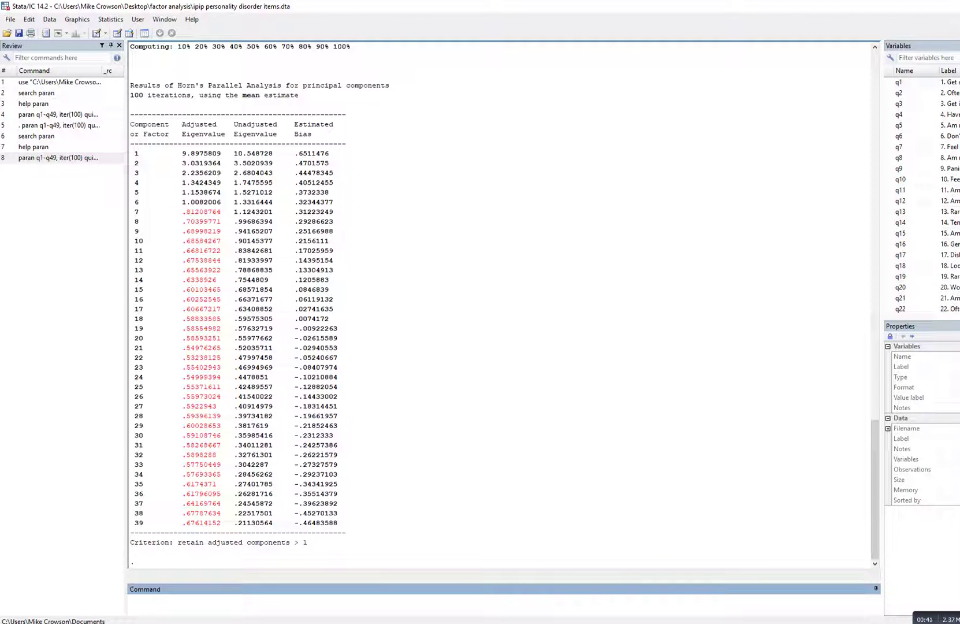
pyautogui.hotkey('alt', 'Tab')
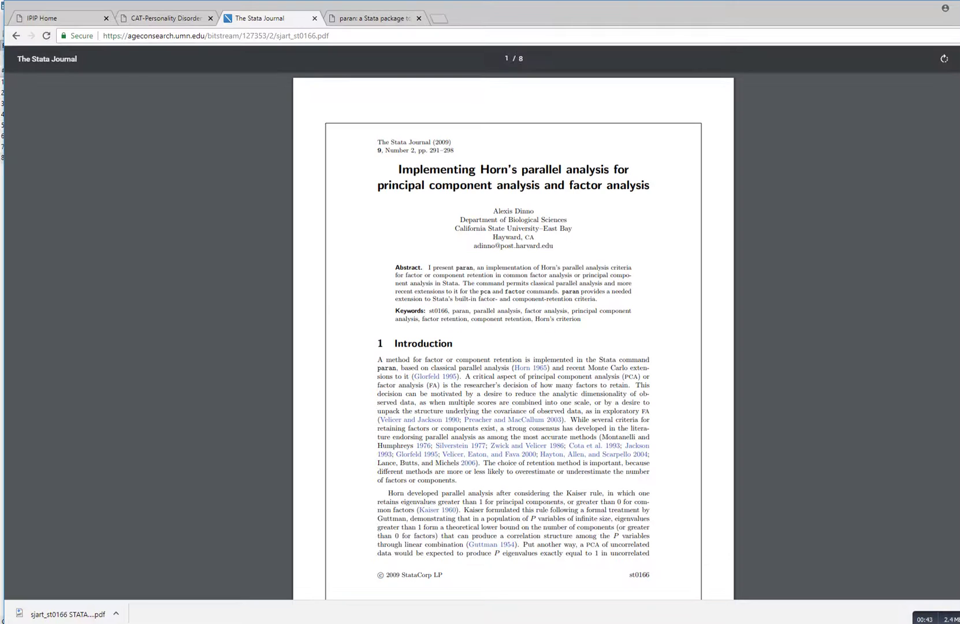
pyautogui.hotkey('ctrl', '1')
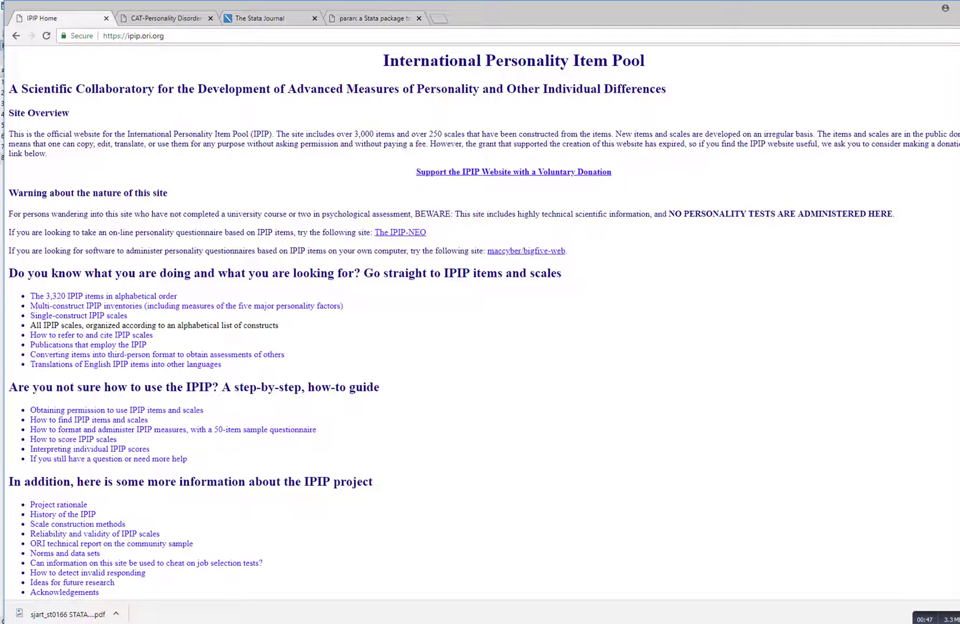
pyautogui.hotkey('ctrl', 'Tab')
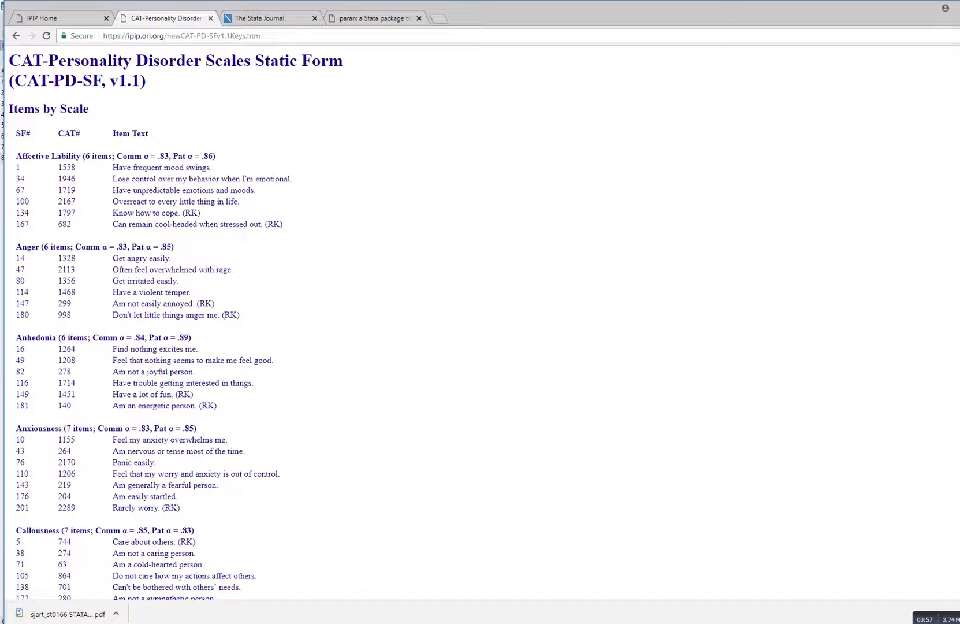
# - Scroll through the CAT-PD item list and return to the Stata paran results
pyautogui.scroll(-5, 176, 324)
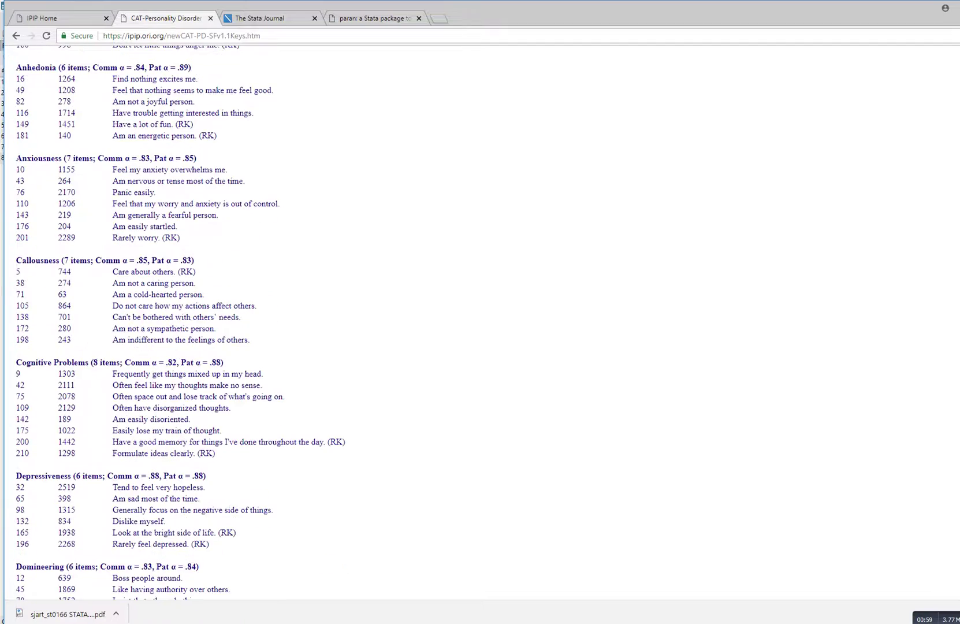
pyautogui.scroll(-4, 176, 324)
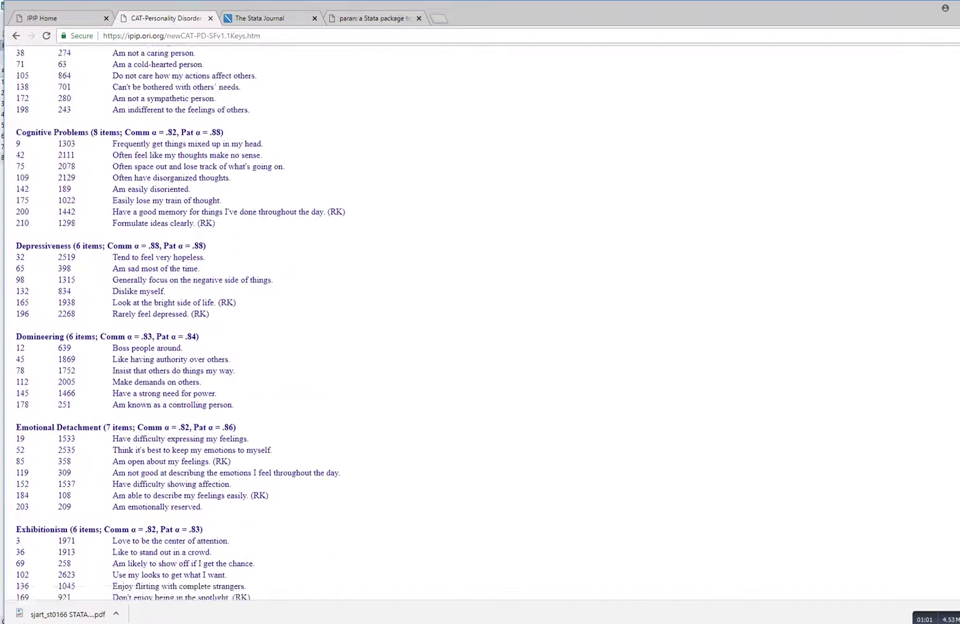
pyautogui.scroll(-4, 176, 323)
pyautogui.scroll(-1, 479, 323)
pyautogui.scroll(15, 480, 323)
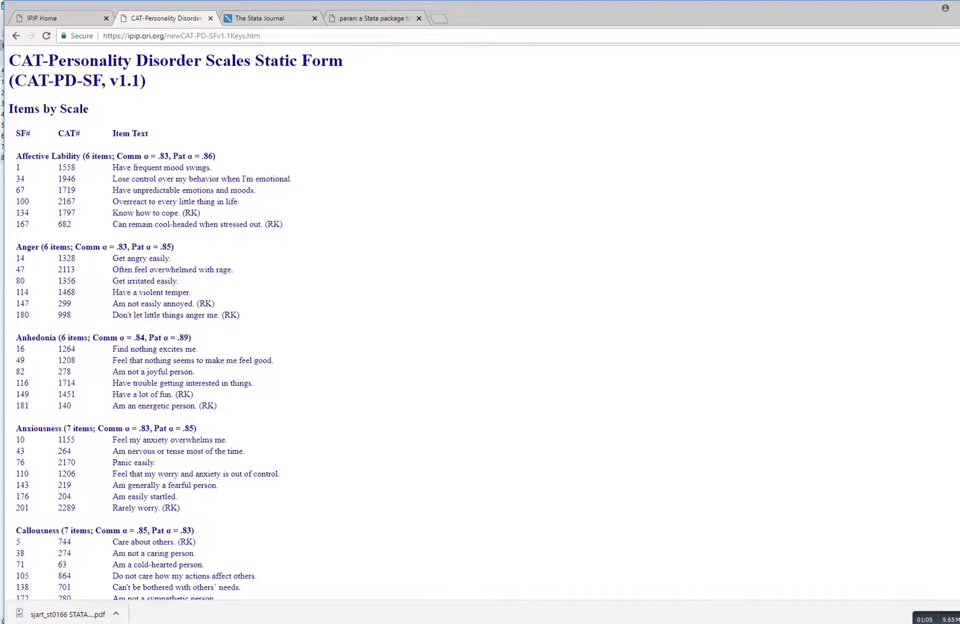
pyautogui.hotkey('alt', 'Tab')
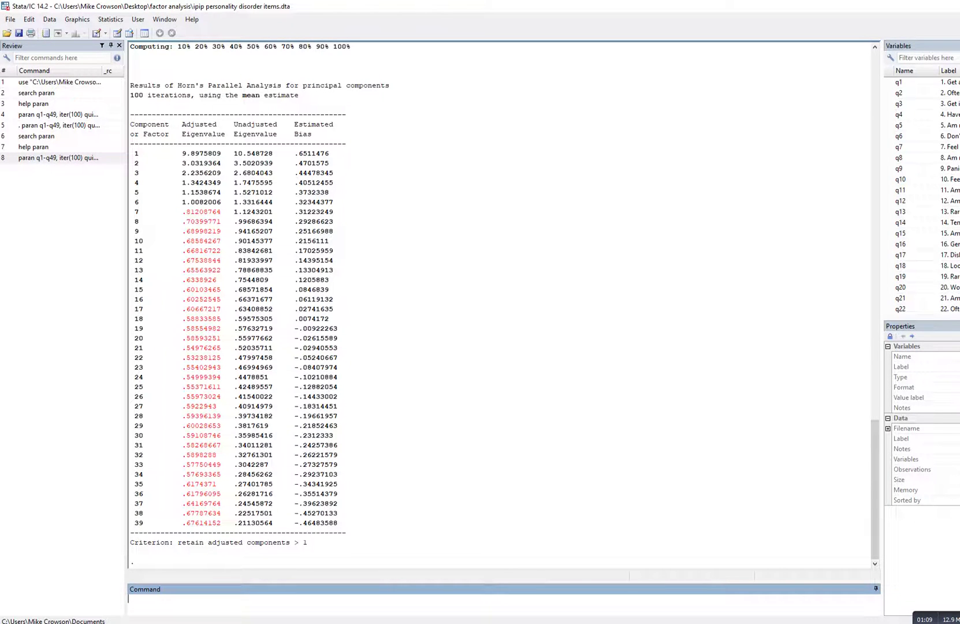
# - Glance at the Word parallel-analysis notes, then enter search paran in Stata's Command window
pyautogui.hotkey('alt', 'Tab')
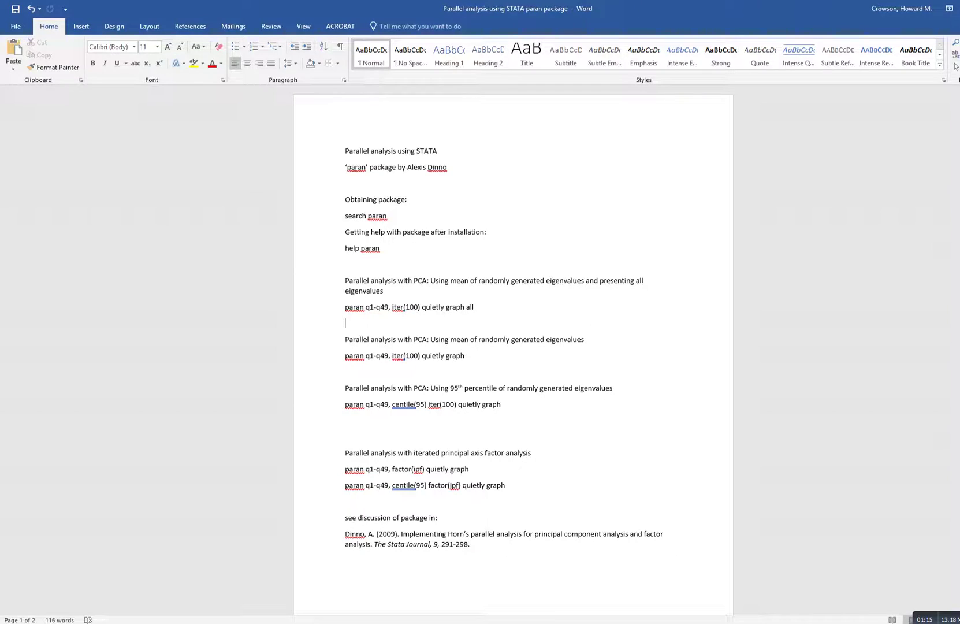
pyautogui.hotkey('alt', 'Tab')
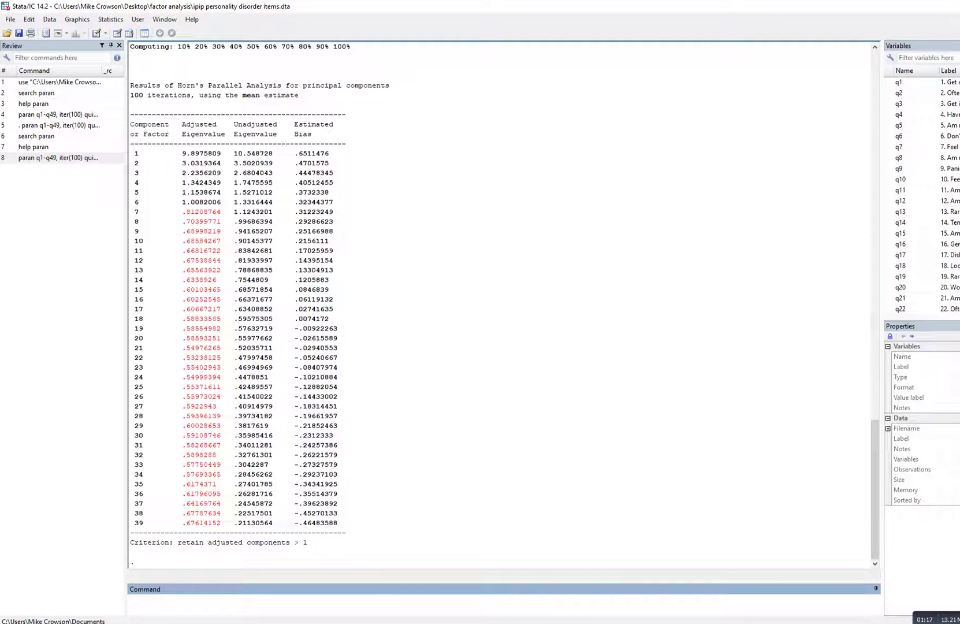
pyautogui.write('search paran')
# - Run search paran and install the fmwww.bc.edu paran package, confirming it's already up to date
pyautogui.press('Return')
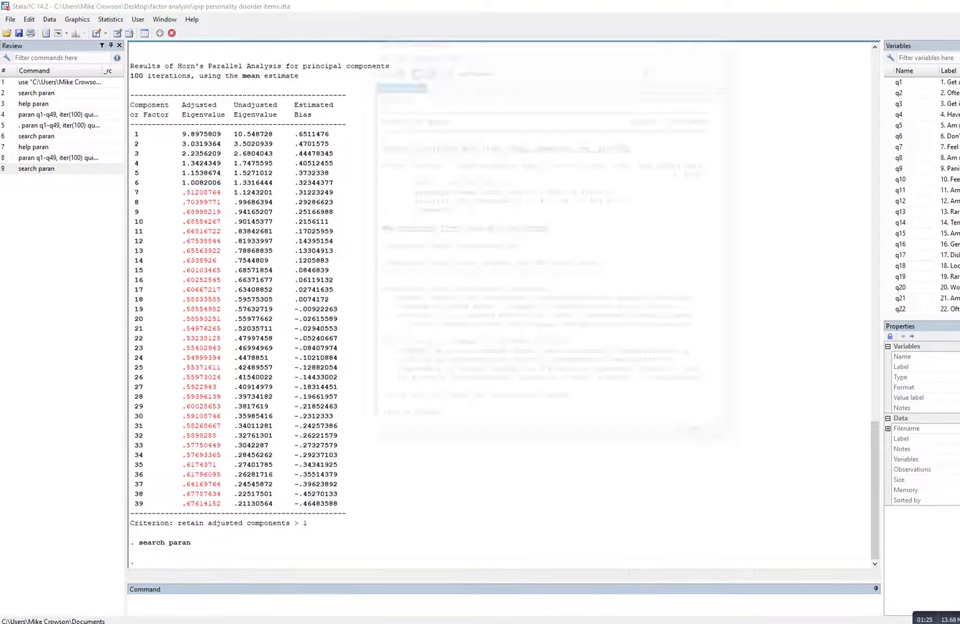
pyautogui.moveTo(462, 35); pyautogui.dragTo(397, 31)
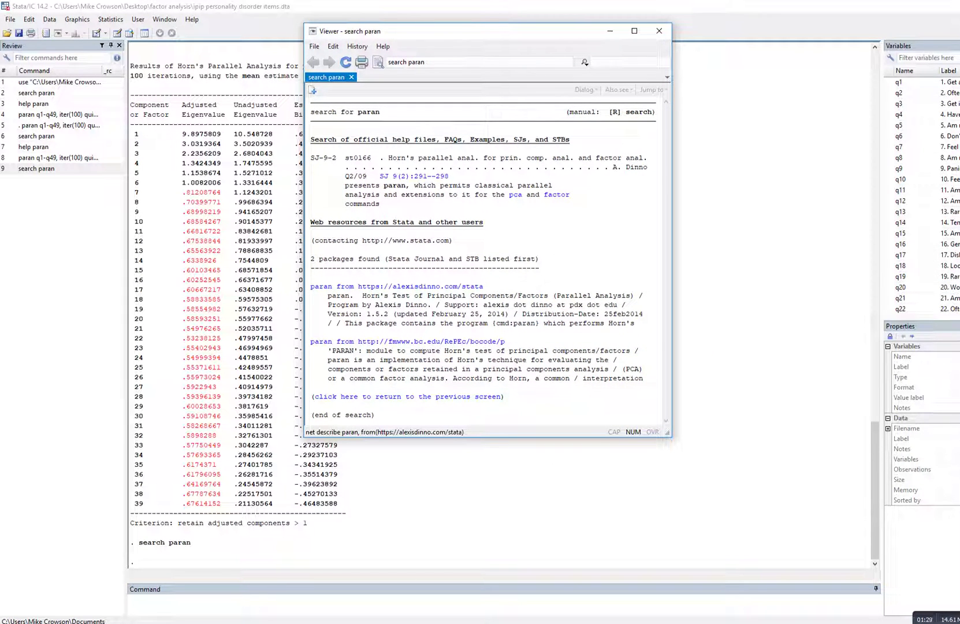
pyautogui.click(359, 286)
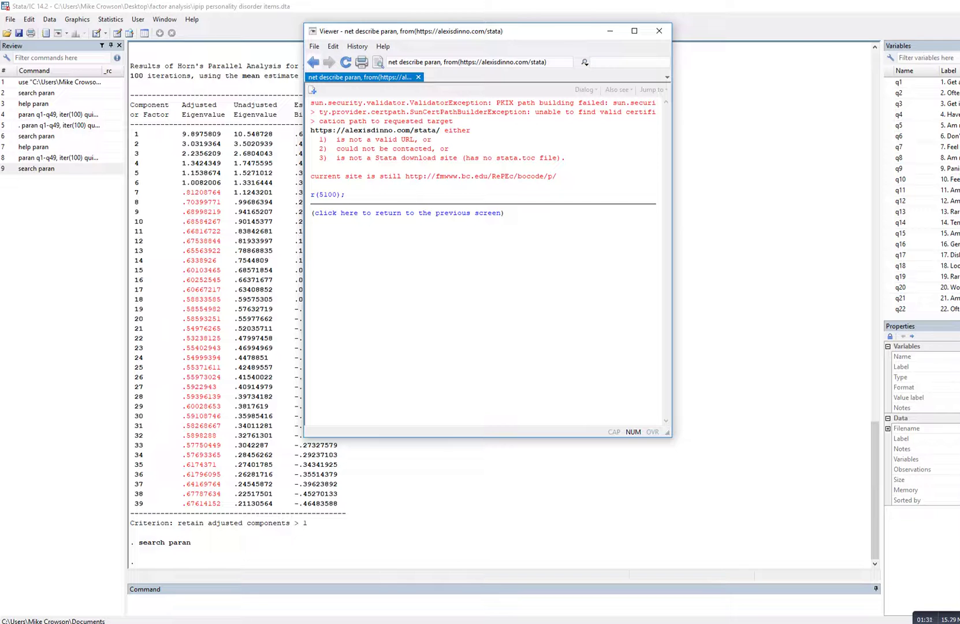
pyautogui.click(313, 64)
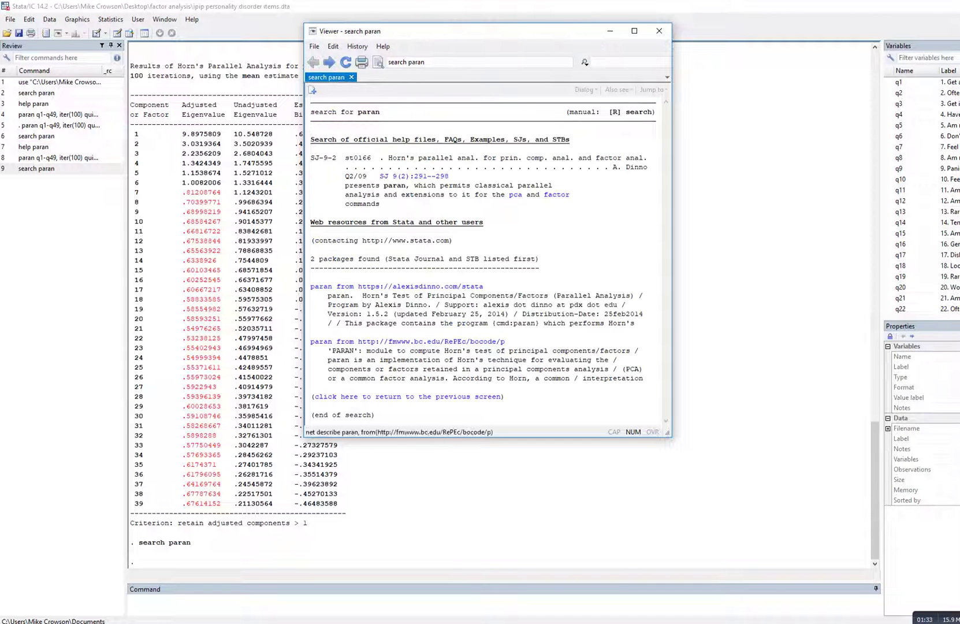
pyautogui.click(407, 342)
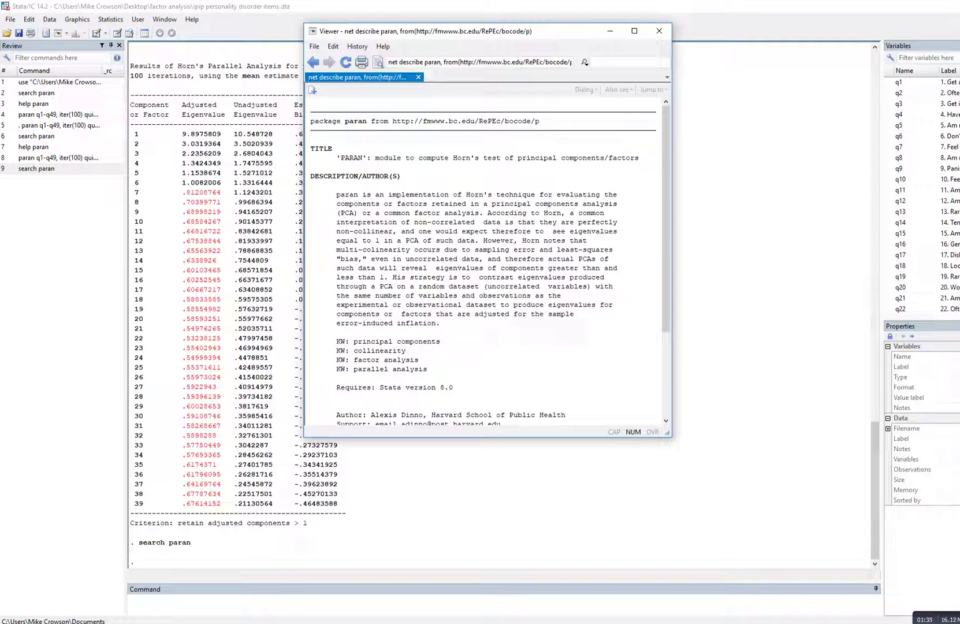
pyautogui.scroll(-2, 485, 260)
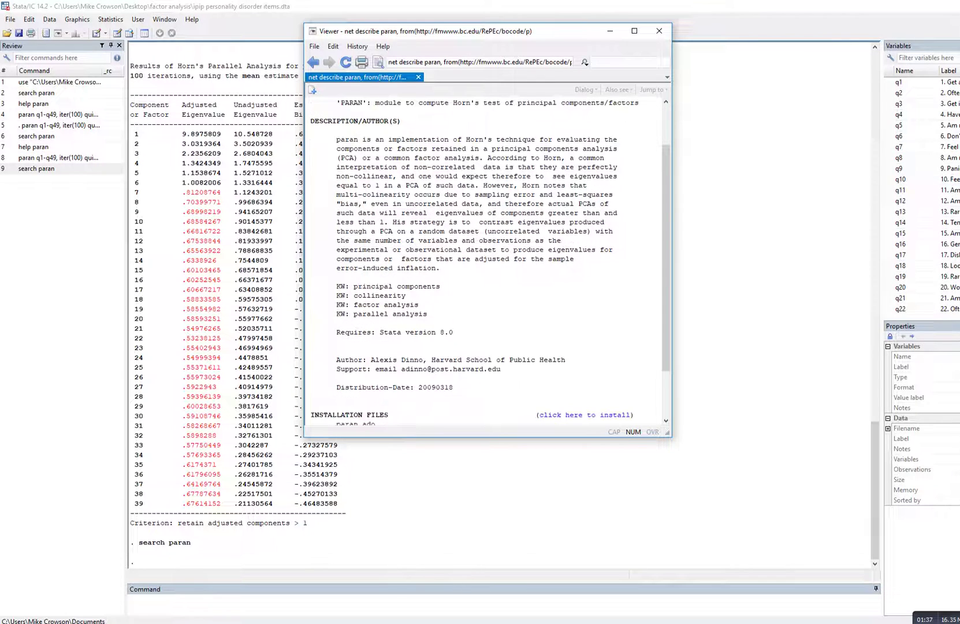
pyautogui.scroll(-2, 485, 260)
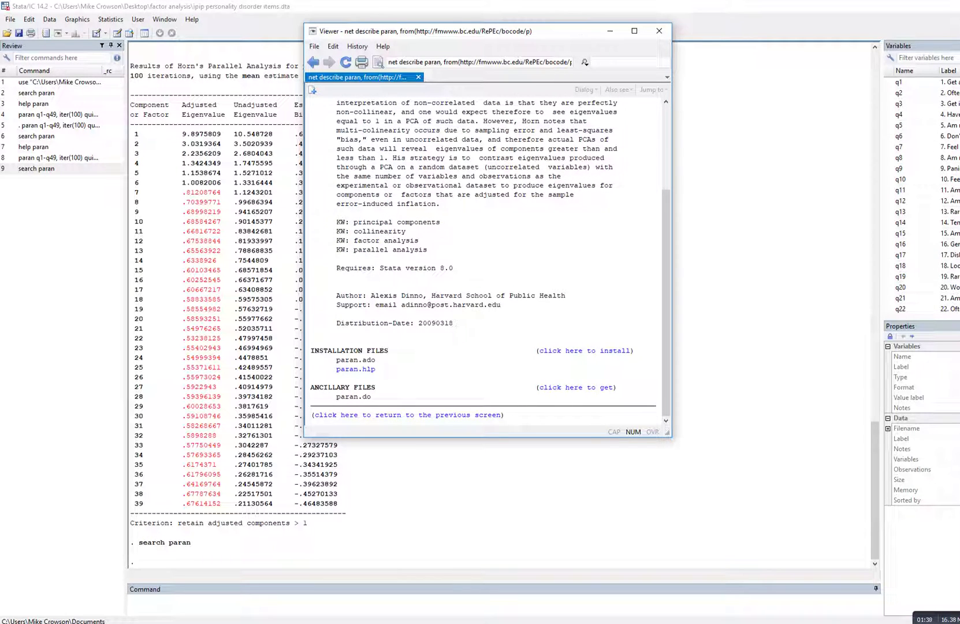
pyautogui.click(585, 351)
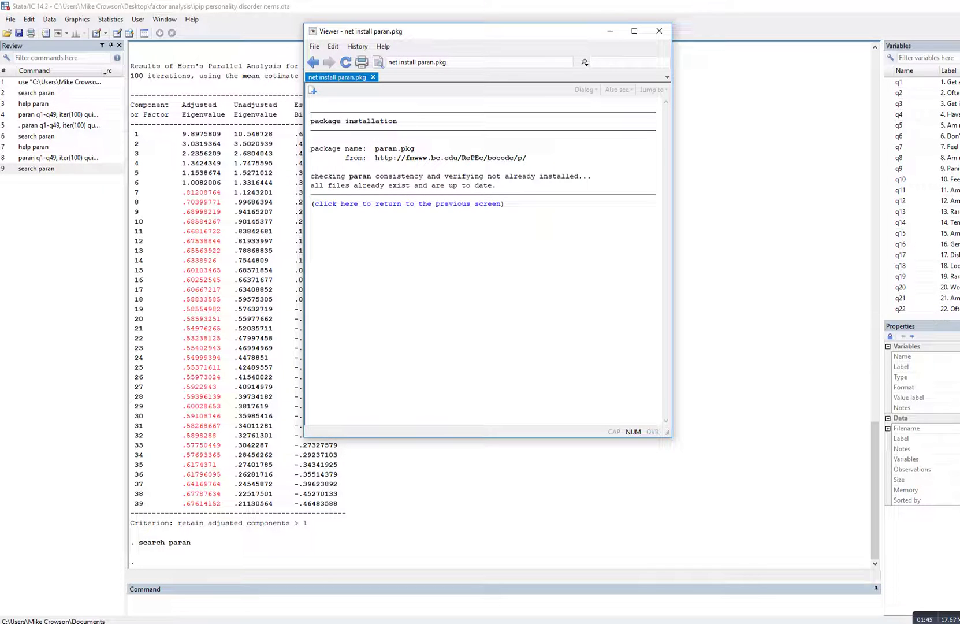
pyautogui.click(313, 62)
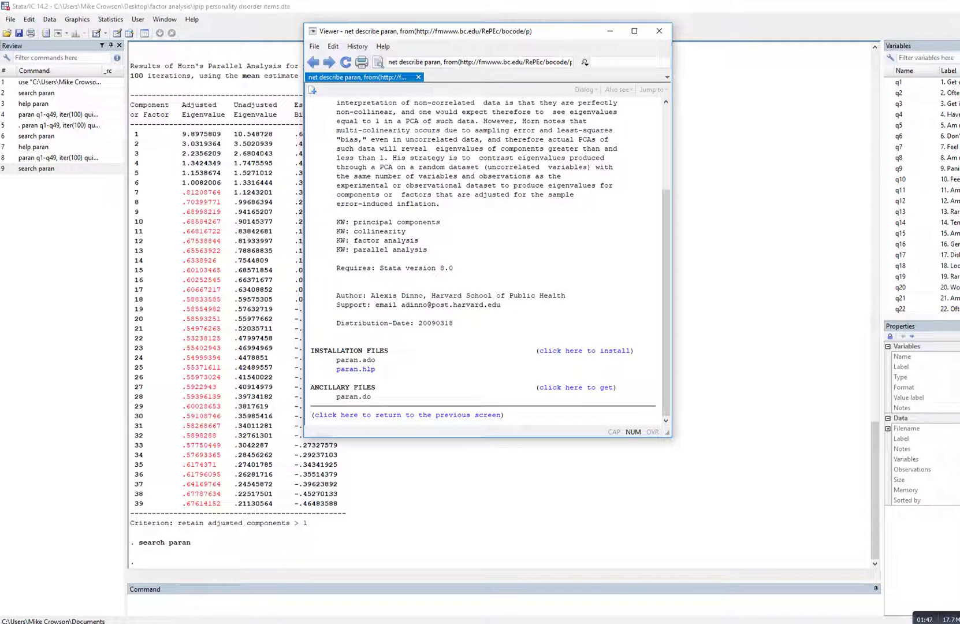
# - Read through the paran help file's syntax and options, then close the Viewer
pyautogui.click(355, 368)
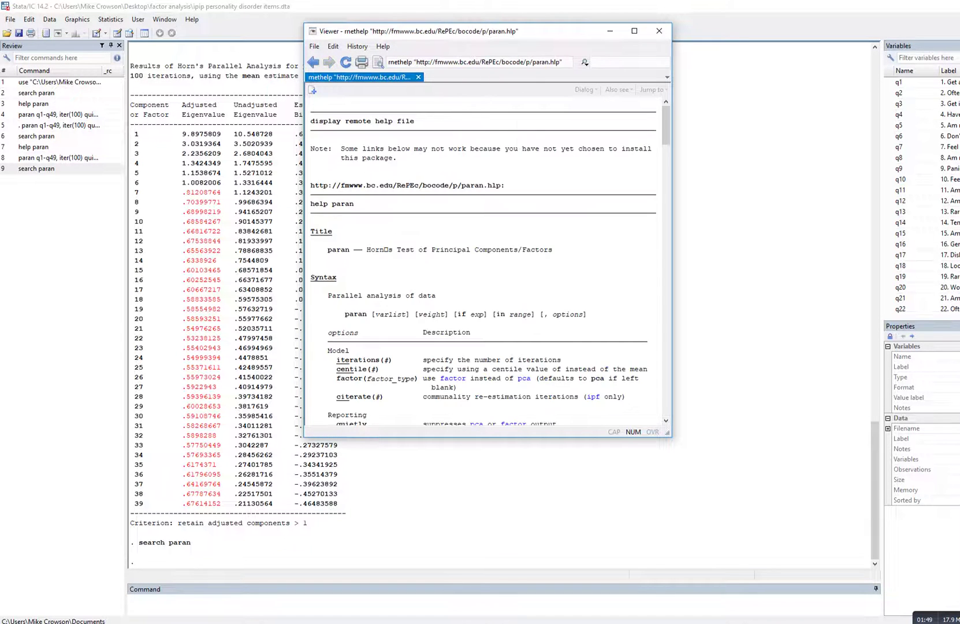
pyautogui.scroll(-4, 488, 260)
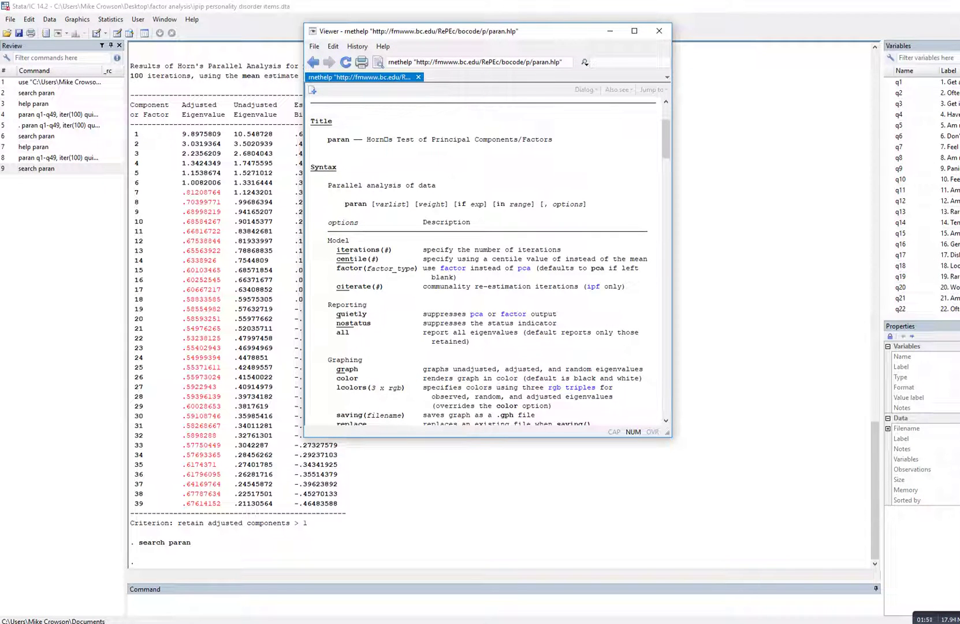
pyautogui.scroll(-5, 488, 260)
pyautogui.scroll(-10, 489, 260)
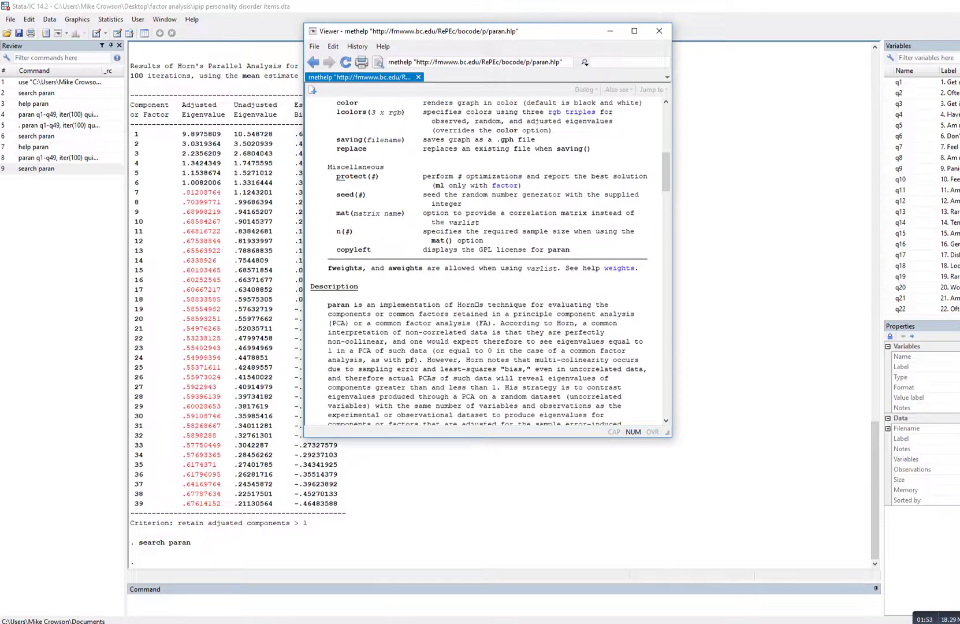
pyautogui.scroll(-6, 489, 260)
pyautogui.scroll(15, 488, 260)
pyautogui.scroll(5, 488, 260)
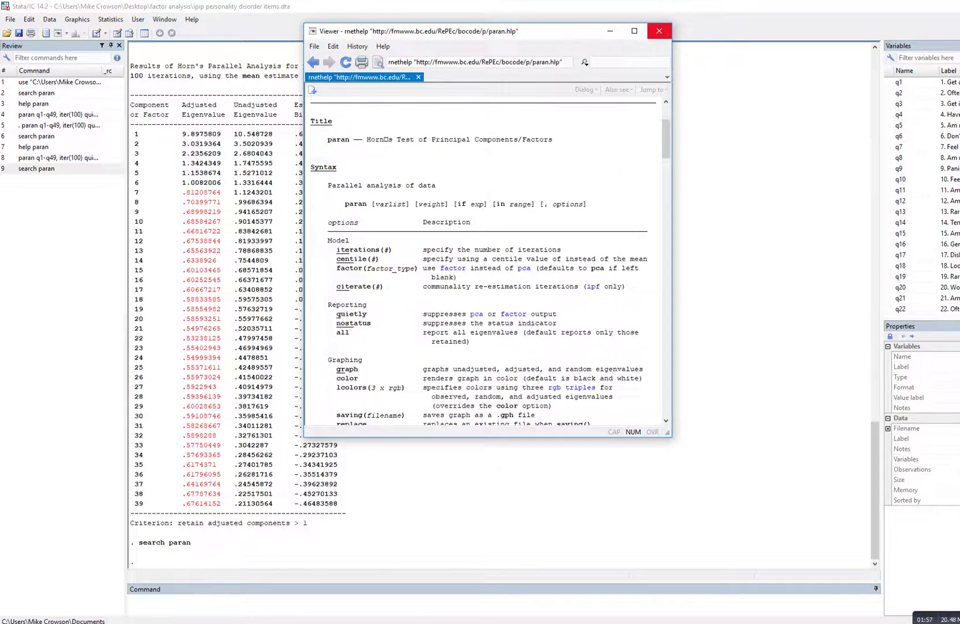
pyautogui.click(659, 30)
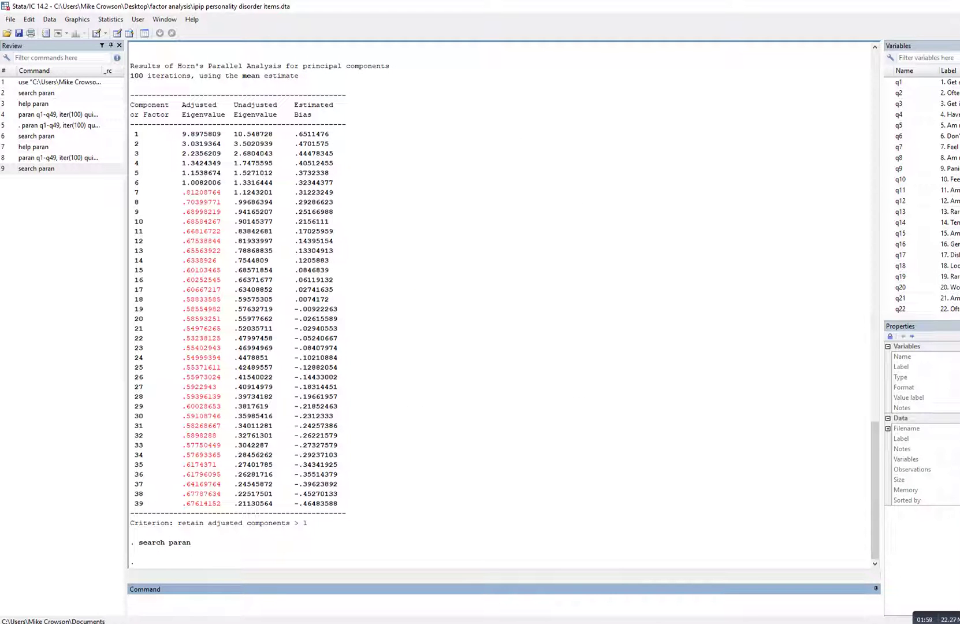
# - Run help paran, close the help Viewer, and switch to the Word notes
pyautogui.write('help paran')
pyautogui.press('Return')
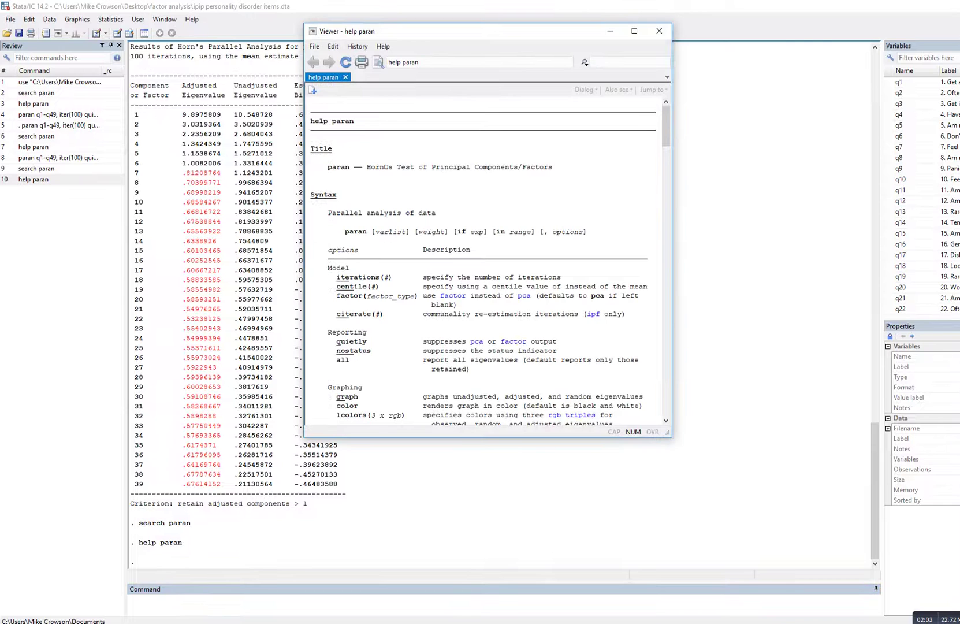
pyautogui.click(659, 30)
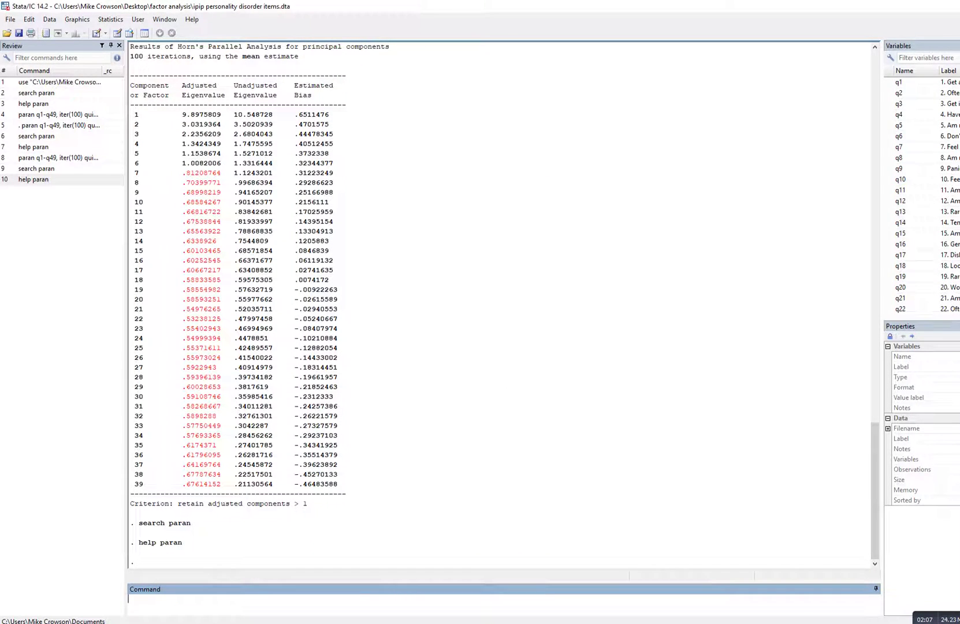
pyautogui.hotkey('alt', 'Tab')
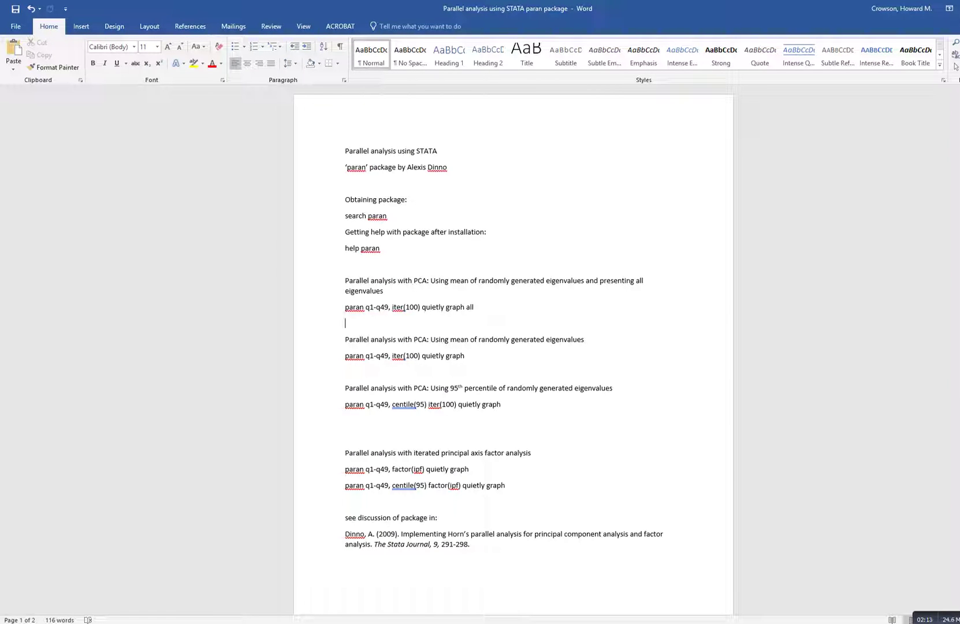
# - Select the paran q1-q49 command line in the Word notes, then type paran q1-q49 in Stata
pyautogui.moveTo(345, 307); pyautogui.dragTo(479, 308)
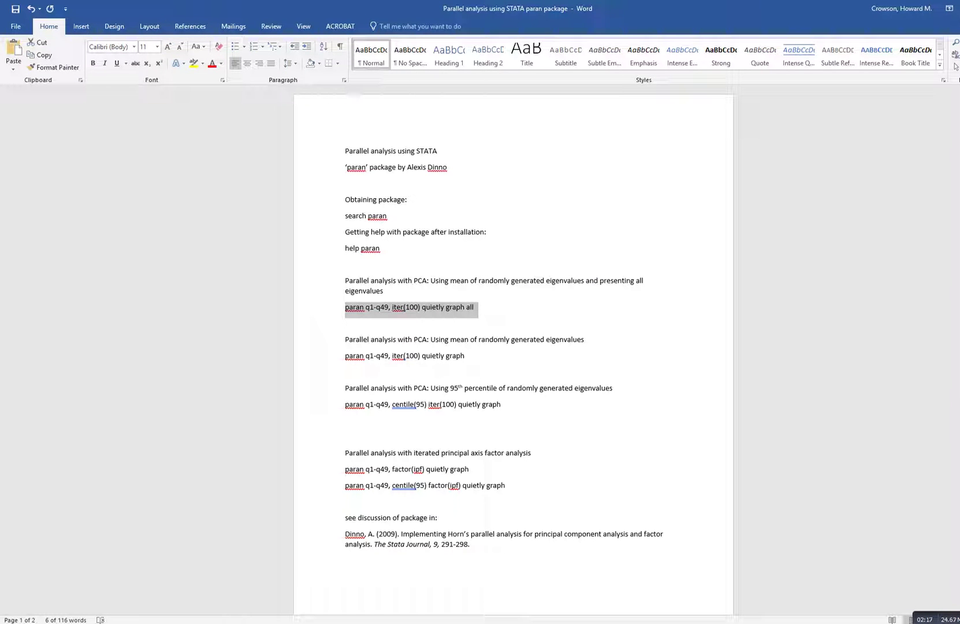
pyautogui.hotkey('alt', 'Tab')
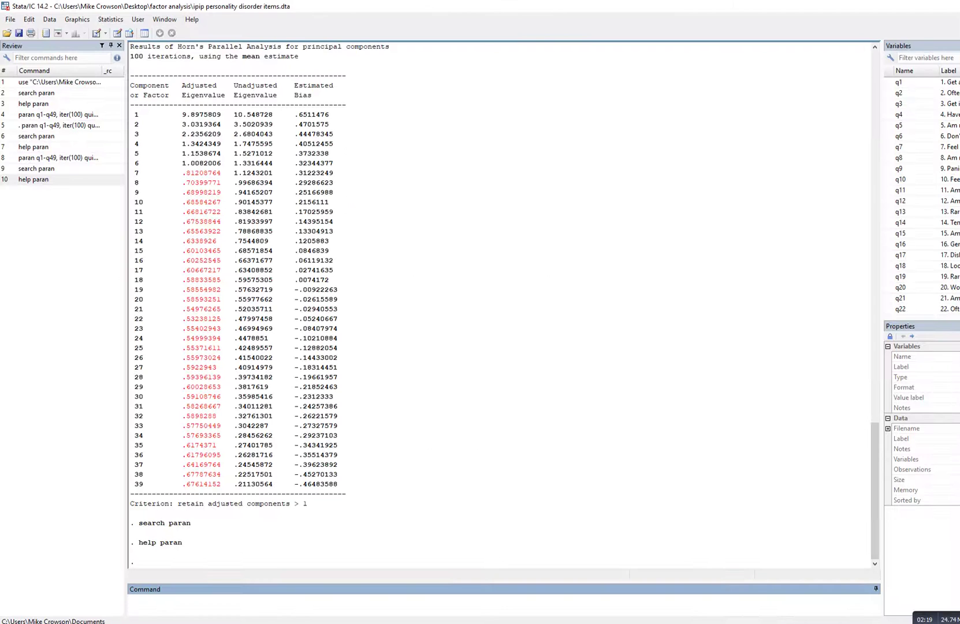
pyautogui.write('paran q1-q49')
# - Append ,iter(100) quietly to the paran q1-q49 command, checking syntax against the Word notes
pyautogui.scroll(-6, 888, 212)
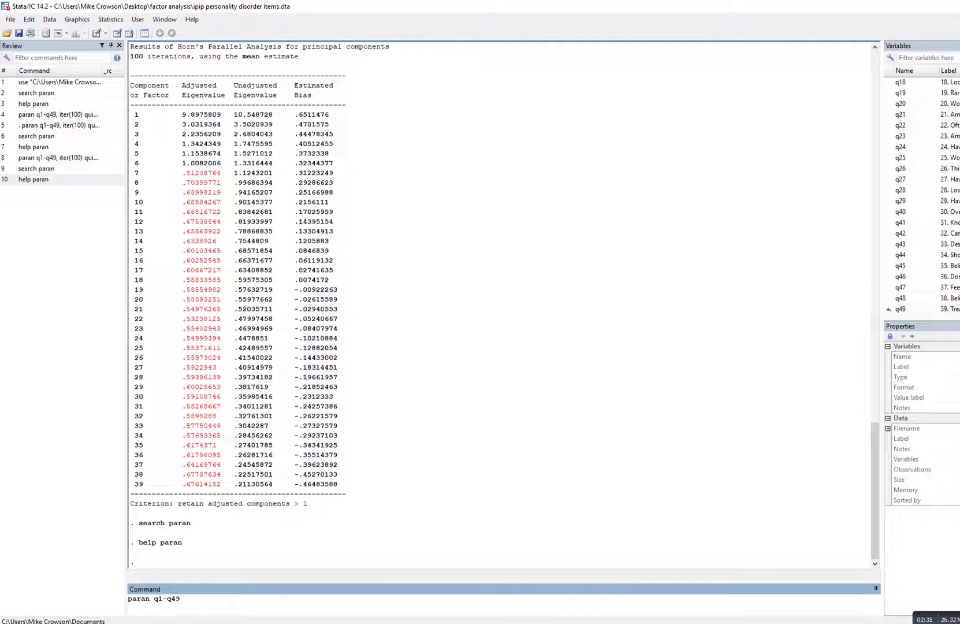
pyautogui.scroll(6, 888, 114)
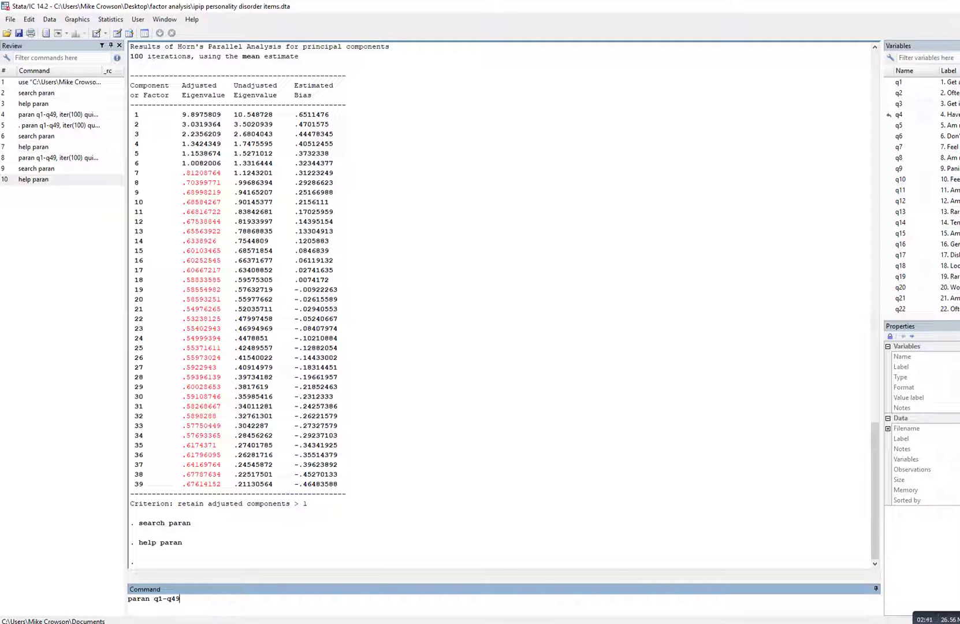
pyautogui.scroll(-3, 889, 223)
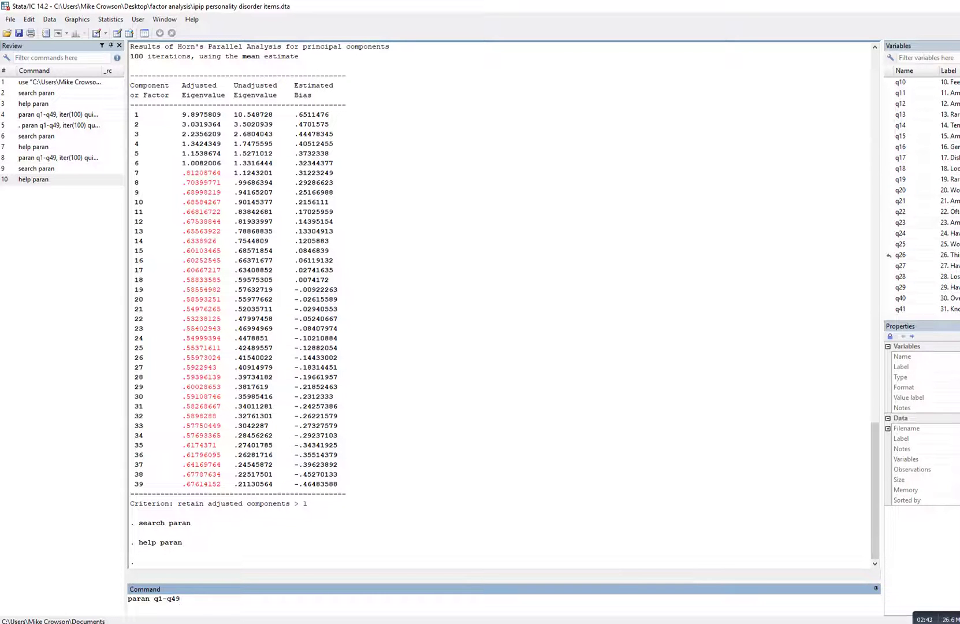
pyautogui.scroll(-3, 889, 223)
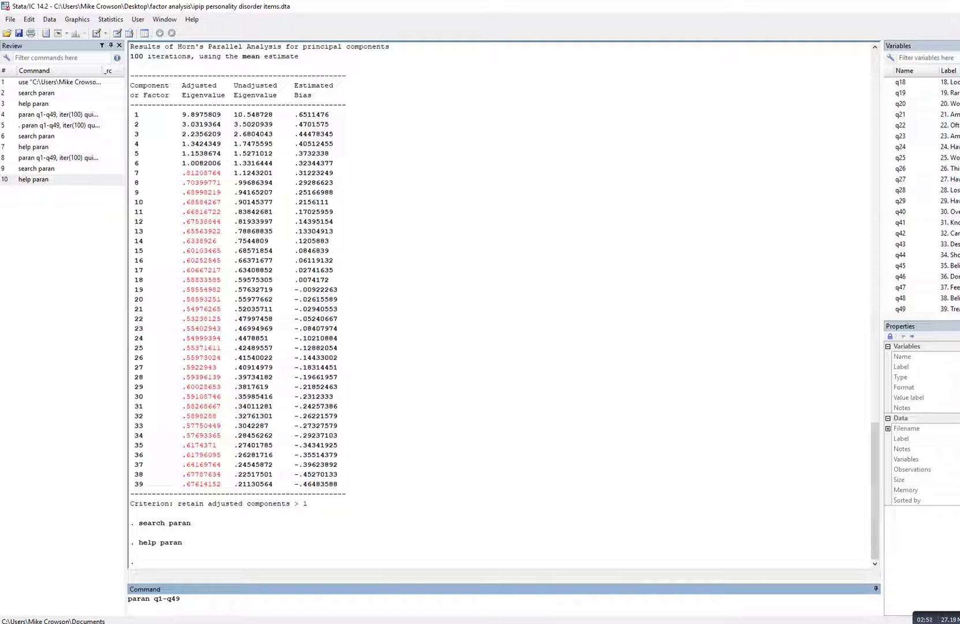
pyautogui.write(',')
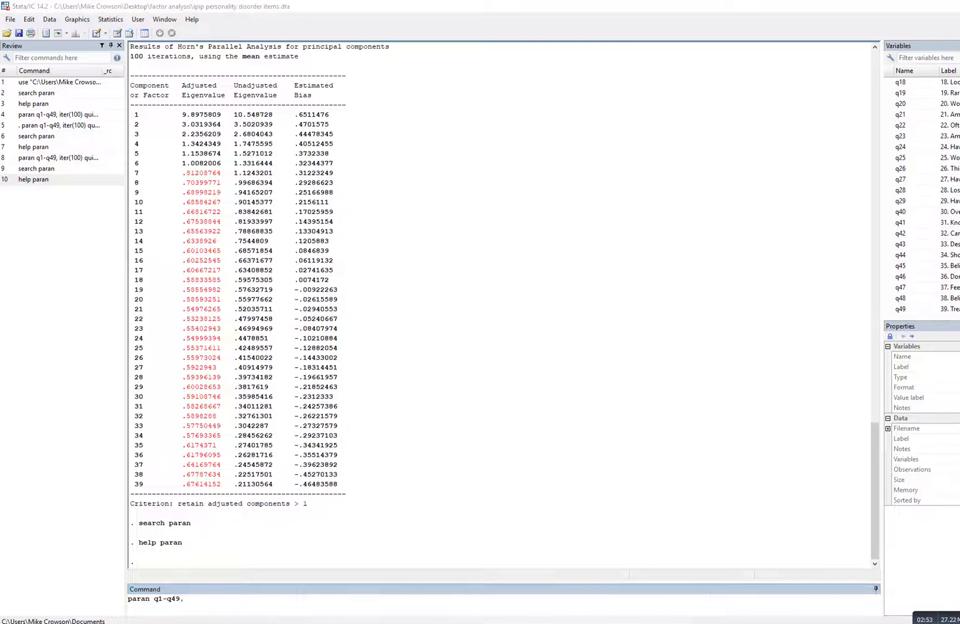
pyautogui.hotkey('alt', 'Tab')
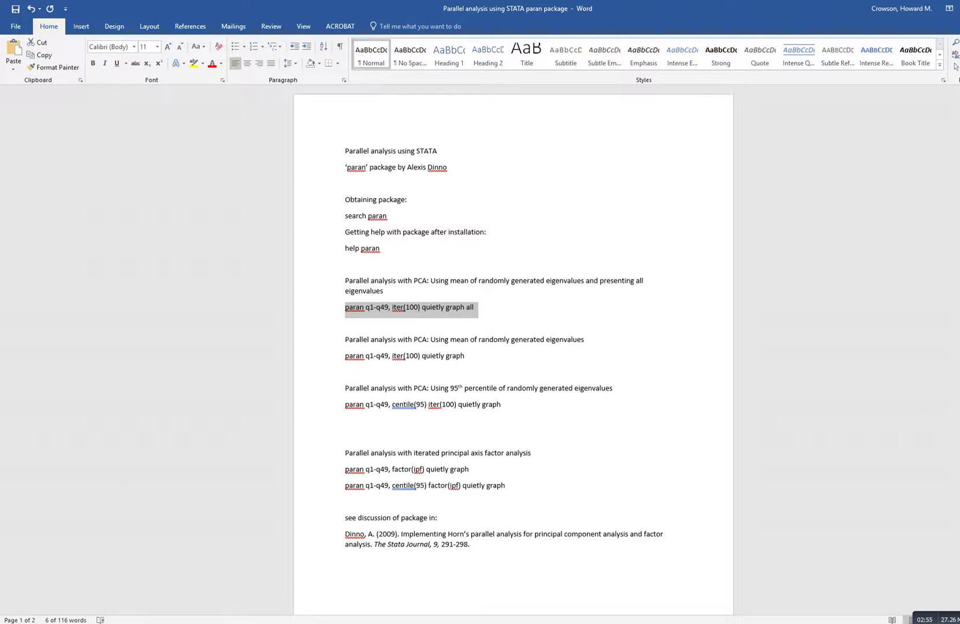
pyautogui.hotkey('alt', 'Tab')
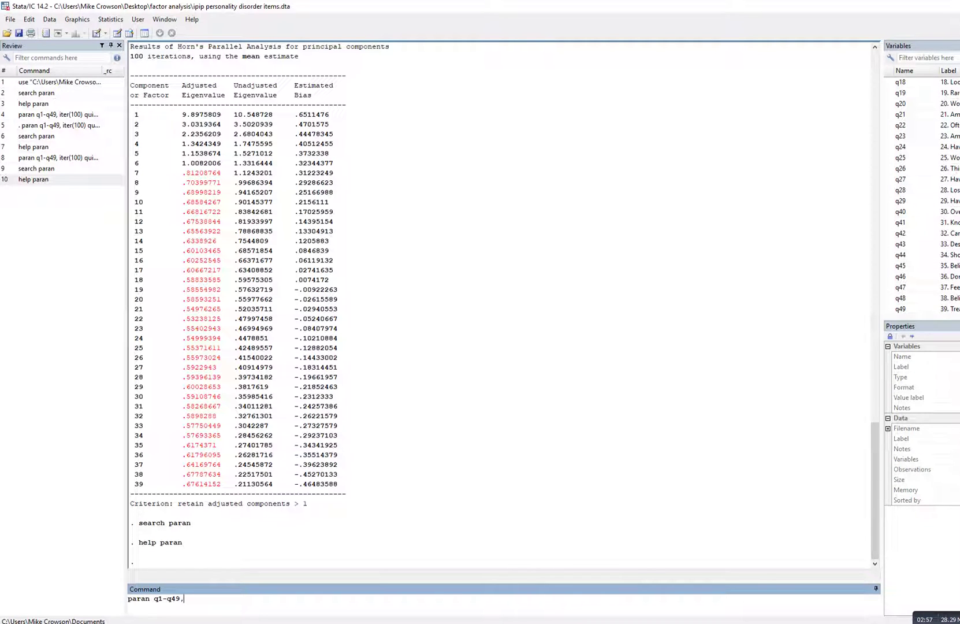
pyautogui.write('iter(100)')
pyautogui.hotkey('alt', 'Tab')
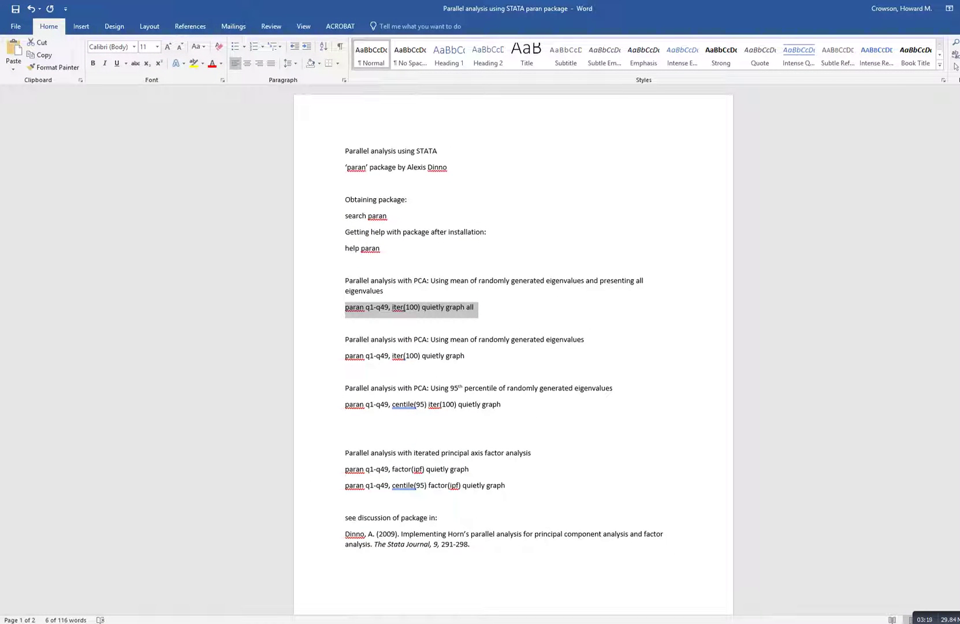
pyautogui.hotkey('alt', 'Tab')
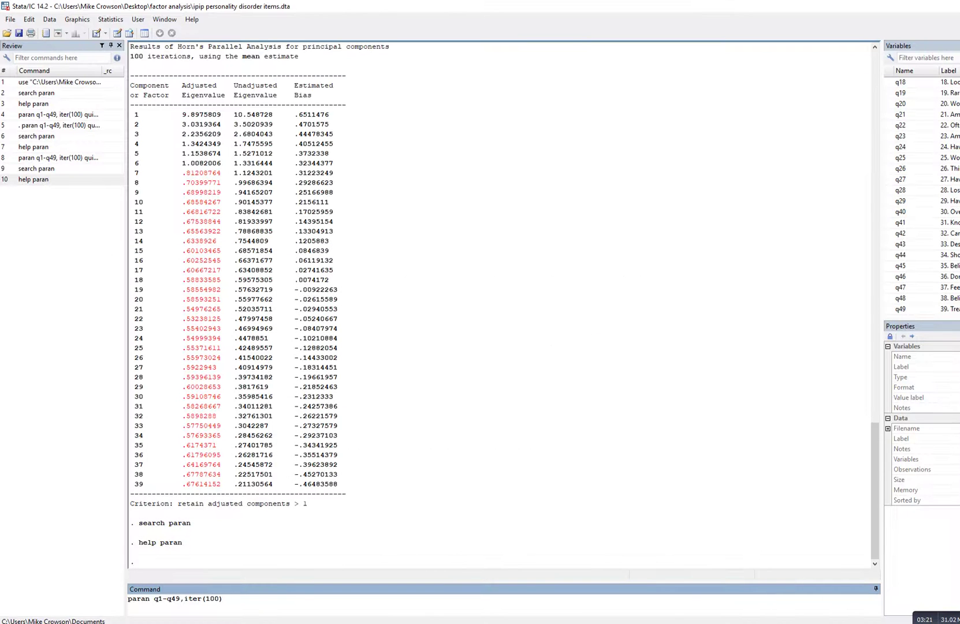
pyautogui.write('quietly graph all')
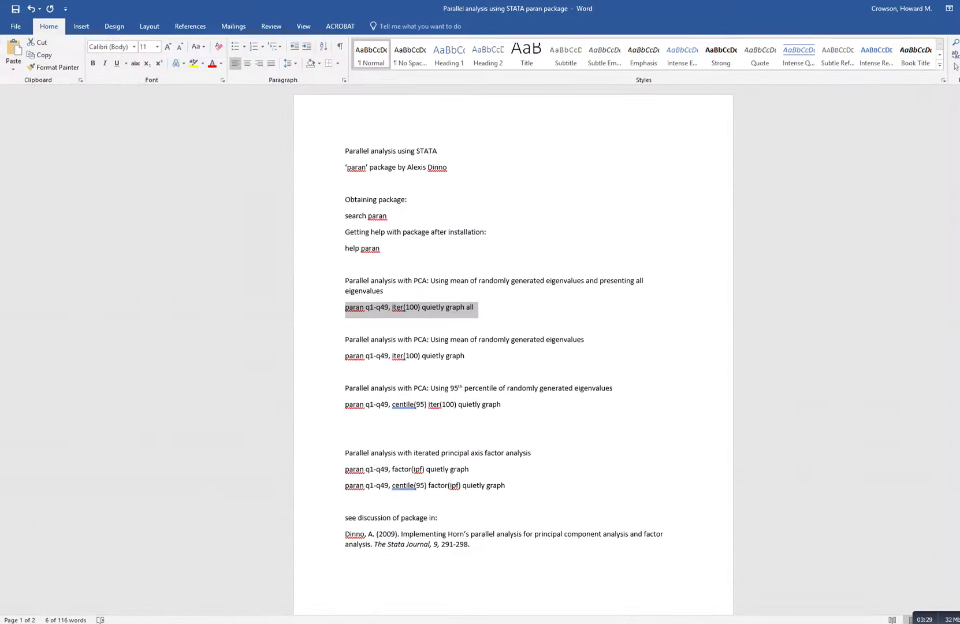
# - Finish the command as paran q1-q49,iter(100) quietly graph all
pyautogui.hotkey('alt', 'Tab')
pyautogui.write('raph all')
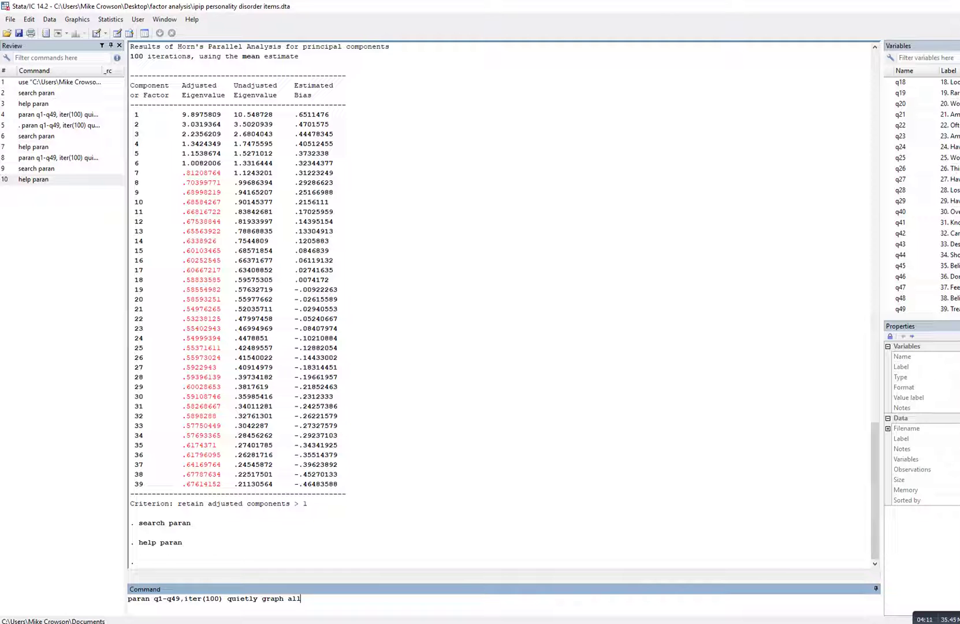
# - Run the 100-iteration paran command and sketch S1…S100 and R notes beside the mean-estimate results
pyautogui.press('Return')
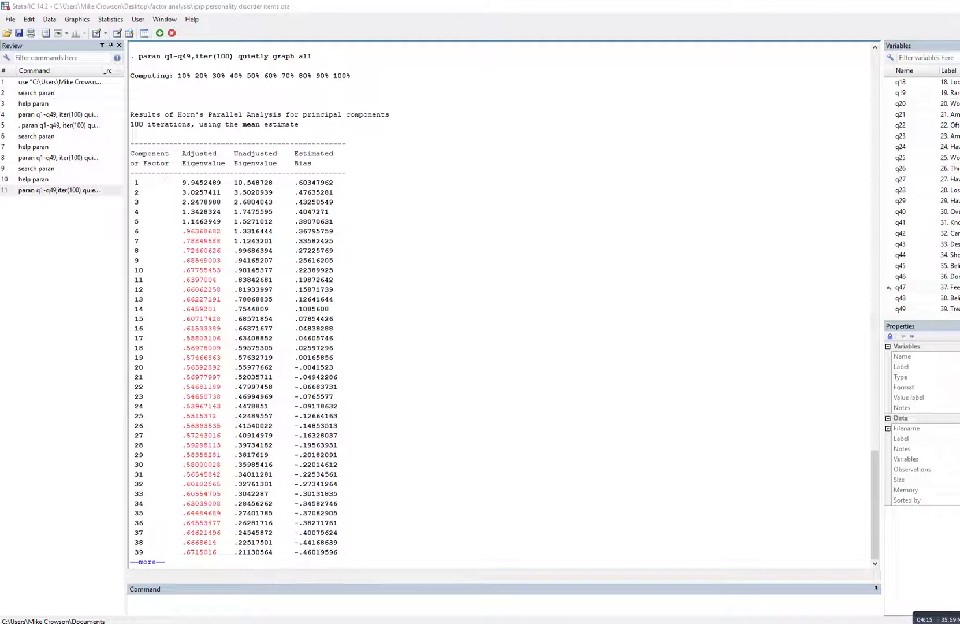
pyautogui.moveTo(196, 130); pyautogui.dragTo(289, 131)
pyautogui.moveTo(435, 176)
pyautogui.mouseDown()
pyautogui.moveTo(433, 186)
pyautogui.moveTo(468, 181)
pyautogui.moveTo(466, 191)
pyautogui.moveTo(483, 193)
pyautogui.mouseUp()
pyautogui.click(496, 191)
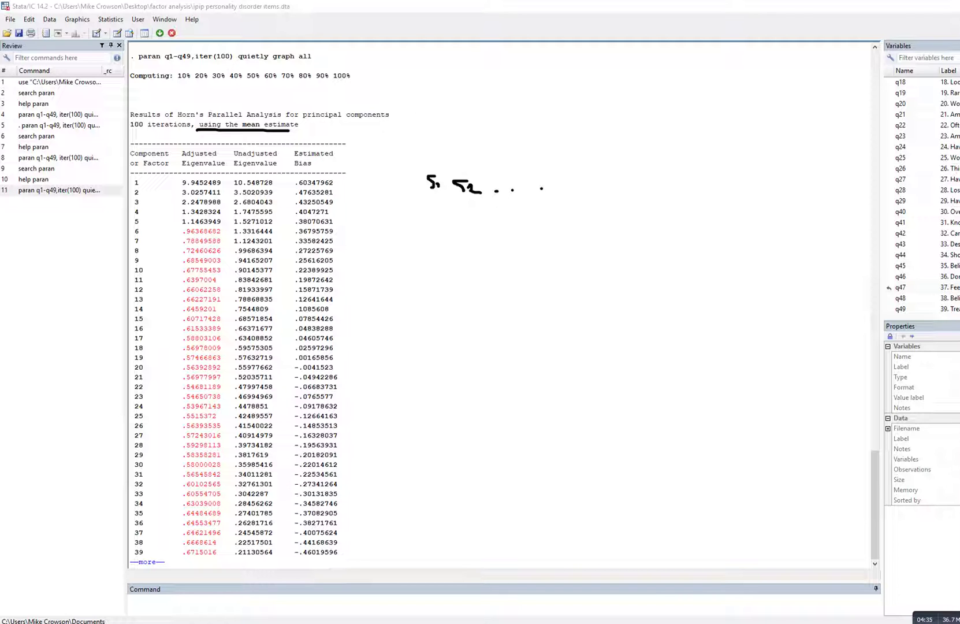
pyautogui.moveTo(594, 183)
pyautogui.mouseDown()
pyautogui.moveTo(580, 195)
pyautogui.moveTo(615, 191)
pyautogui.mouseUp()
pyautogui.moveTo(425, 199)
pyautogui.mouseDown()
pyautogui.moveTo(426, 216)
pyautogui.moveTo(448, 220)
pyautogui.mouseUp()
pyautogui.moveTo(591, 205); pyautogui.dragTo(601, 219)
pyautogui.press('Escape')
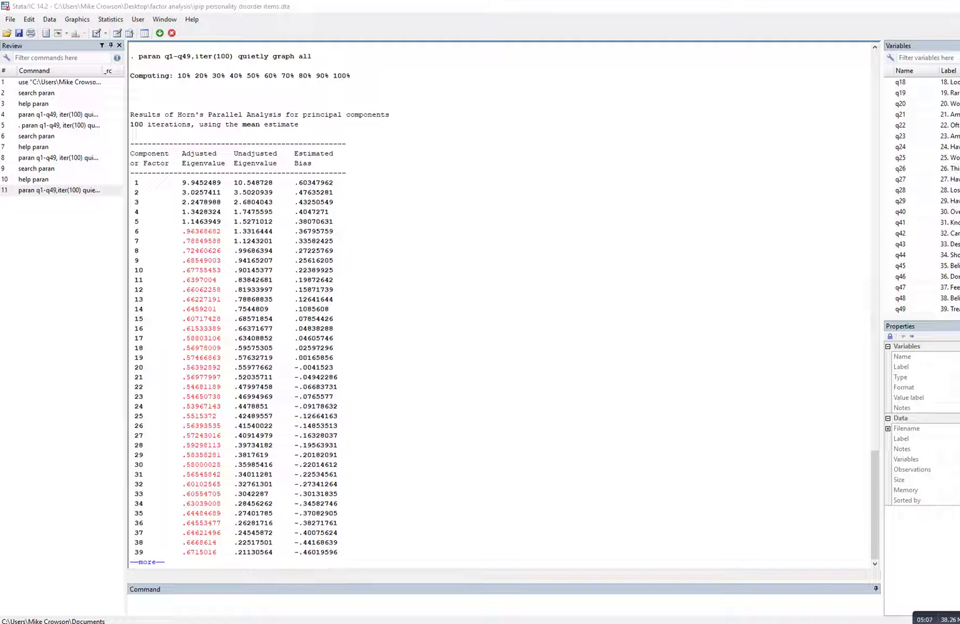
pyautogui.moveTo(237, 174); pyautogui.dragTo(270, 169)
pyautogui.moveTo(178, 170); pyautogui.dragTo(217, 169)
pyautogui.moveTo(291, 168); pyautogui.dragTo(342, 167)
pyautogui.moveTo(208, 141)
pyautogui.mouseDown()
pyautogui.moveTo(179, 144)
pyautogui.moveTo(197, 169)
pyautogui.moveTo(223, 148)
pyautogui.moveTo(212, 140)
pyautogui.mouseUp()
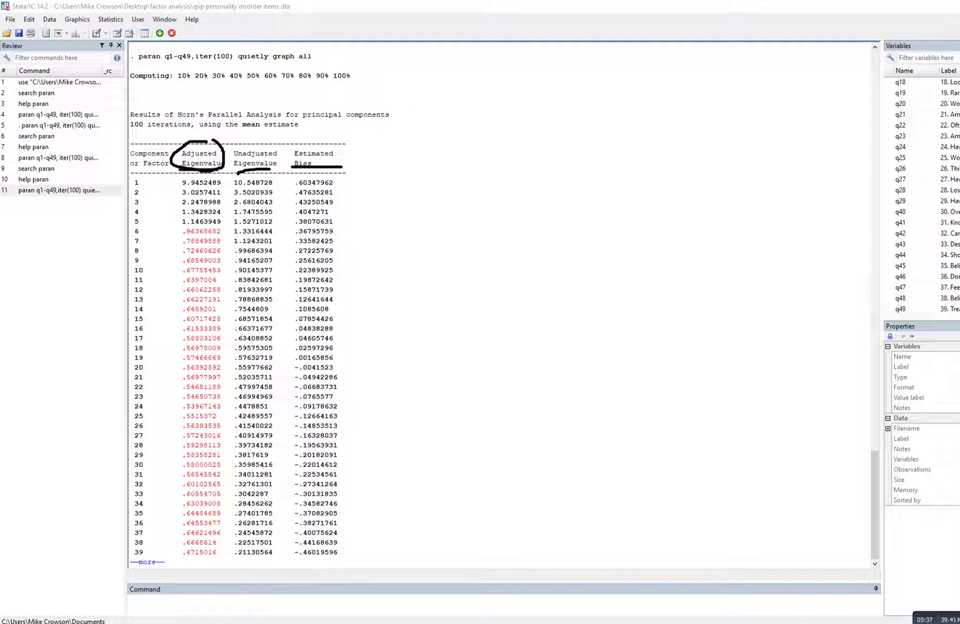
pyautogui.moveTo(175, 177); pyautogui.dragTo(175, 227)
pyautogui.moveTo(175, 180); pyautogui.dragTo(180, 173)
pyautogui.press('Escape')
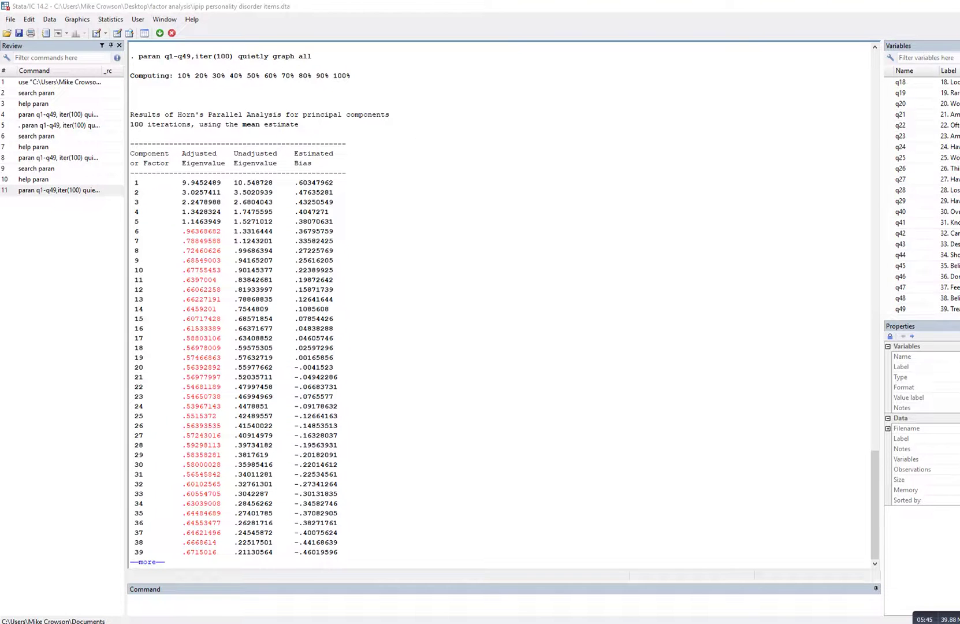
# - Page past --more-- to the end of the output, view the scree graph, and return to Results
pyautogui.press('space')
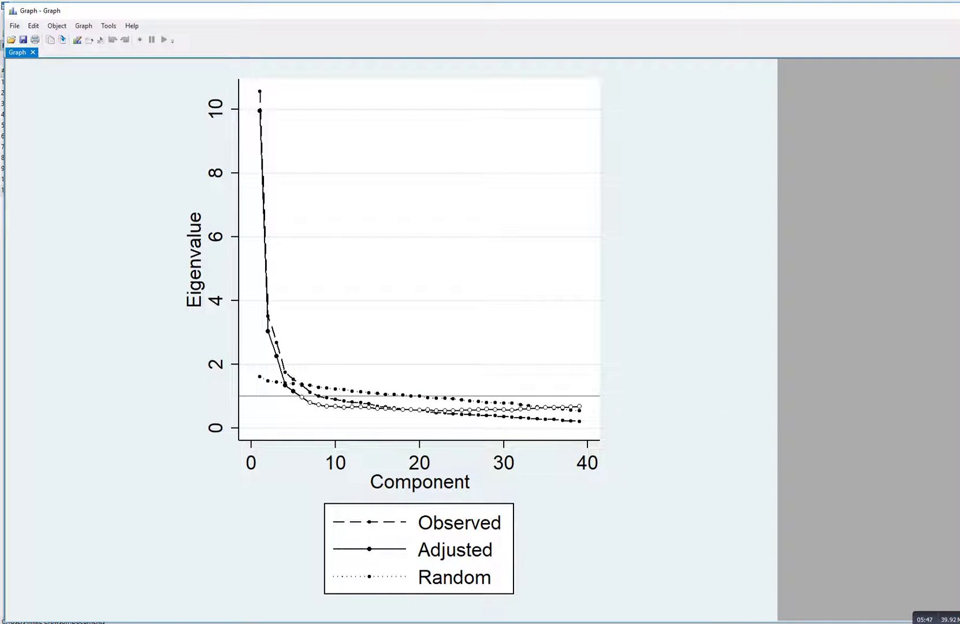
pyautogui.moveTo(379, 614)
pyautogui.click(269, 578)
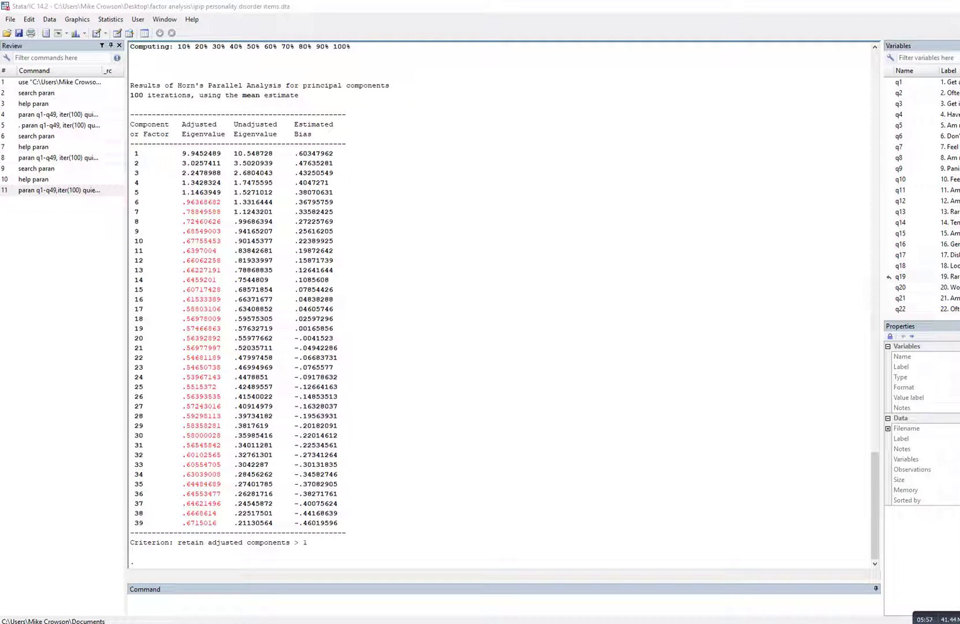
# - Mark the 'retain adjusted components > 1' criterion and bracket components 1–5, then clear the annotations
pyautogui.moveTo(151, 549); pyautogui.dragTo(303, 551)
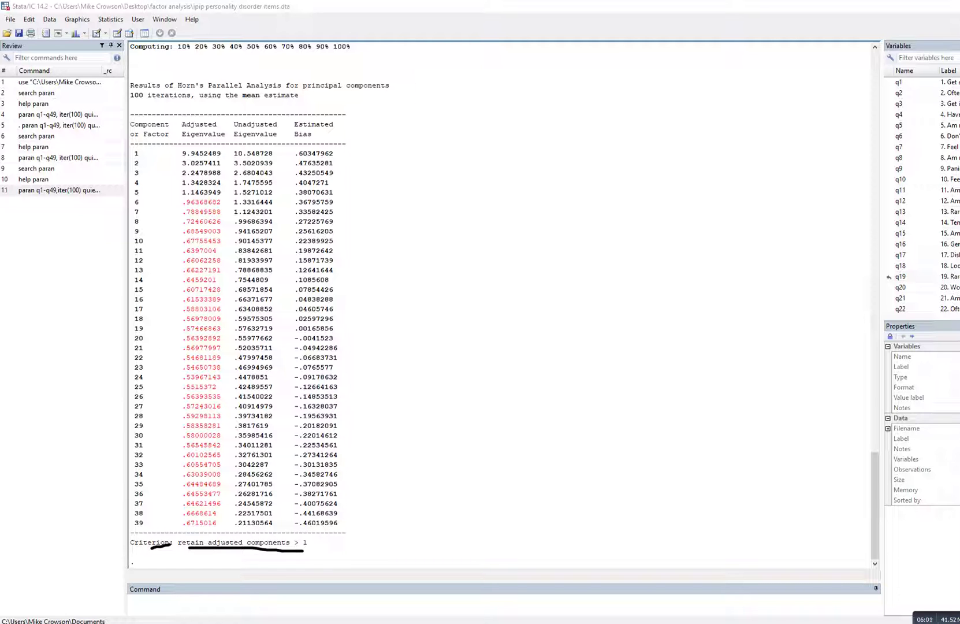
pyautogui.moveTo(178, 147)
pyautogui.mouseDown()
pyautogui.moveTo(168, 174)
pyautogui.moveTo(175, 197)
pyautogui.mouseUp()
pyautogui.moveTo(173, 151); pyautogui.dragTo(183, 143)
pyautogui.moveTo(178, 200); pyautogui.dragTo(178, 530)
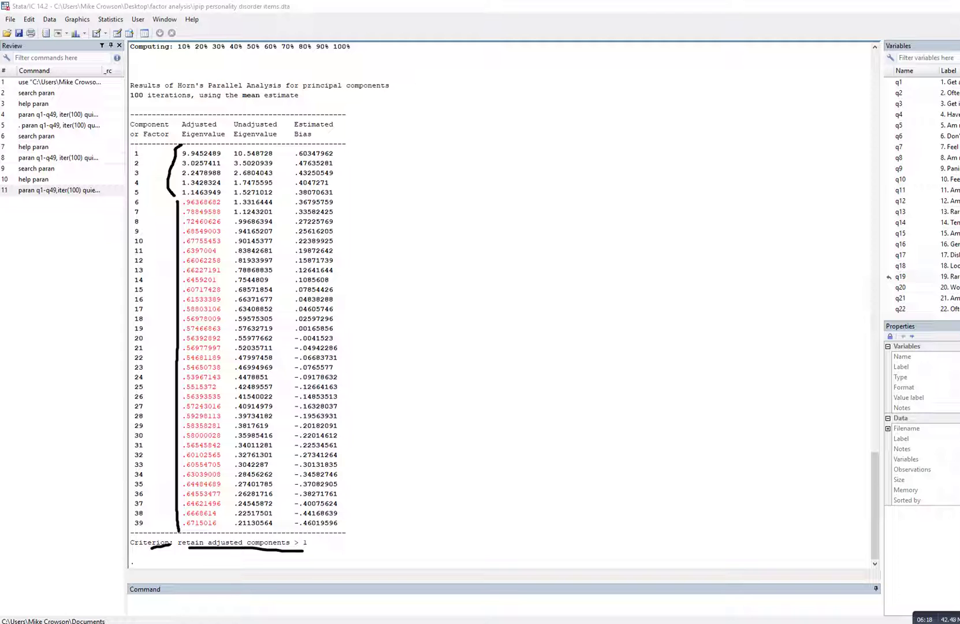
pyautogui.press('Escape')
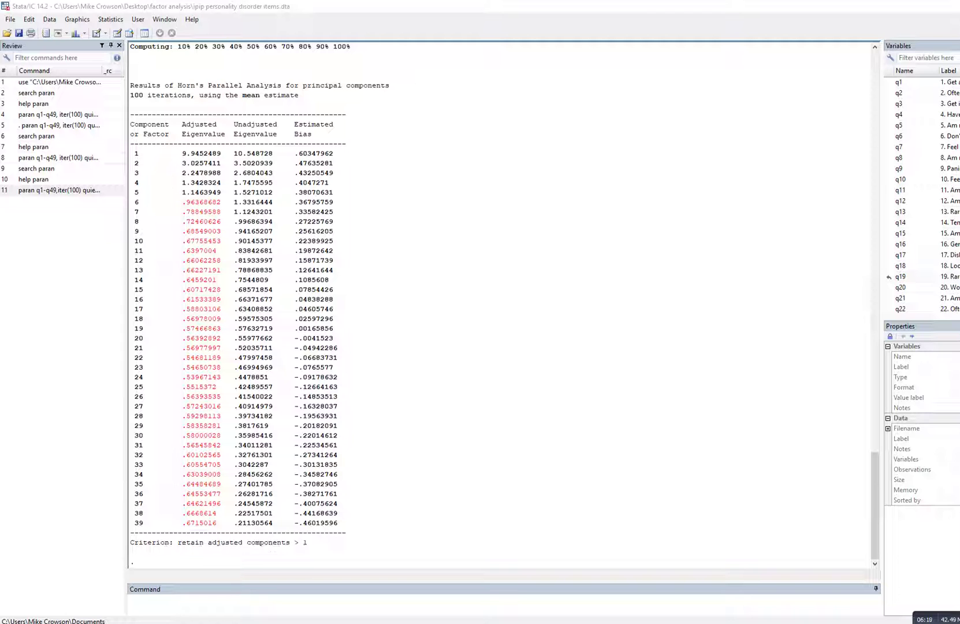
# - Bring up the scree graph and underline Observed, Adjusted and Random in its legend
pyautogui.moveTo(332, 619)
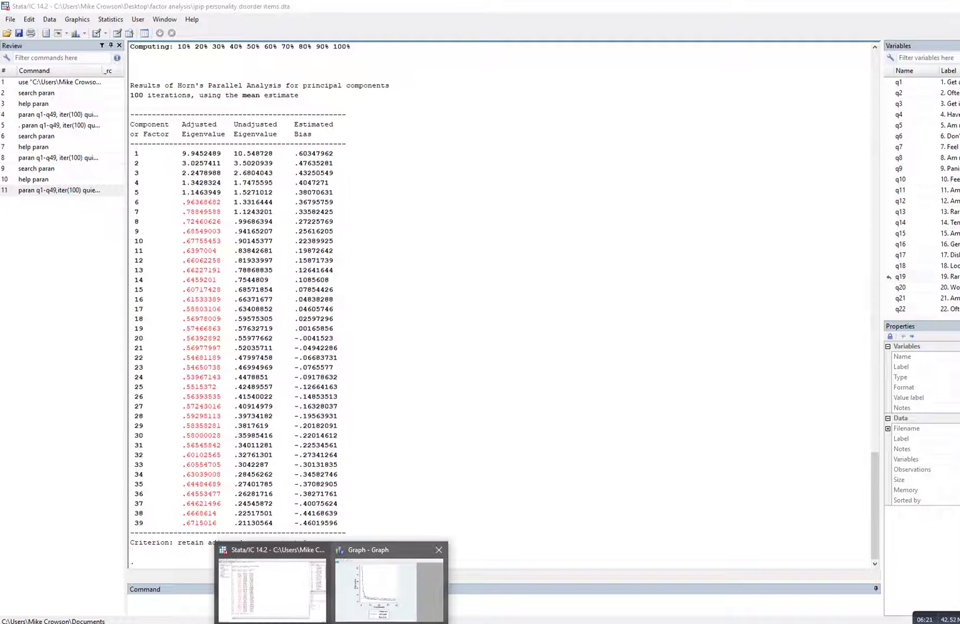
pyautogui.click(384, 595)
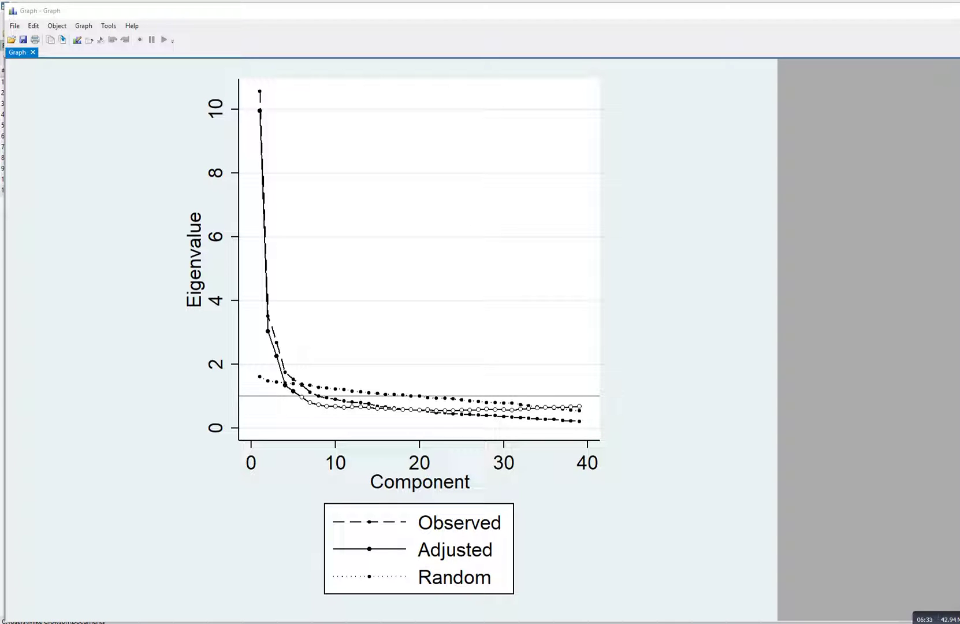
pyautogui.moveTo(423, 532); pyautogui.dragTo(460, 538)
pyautogui.moveTo(423, 559); pyautogui.dragTo(475, 561)
pyautogui.moveTo(424, 589); pyautogui.dragTo(498, 590)
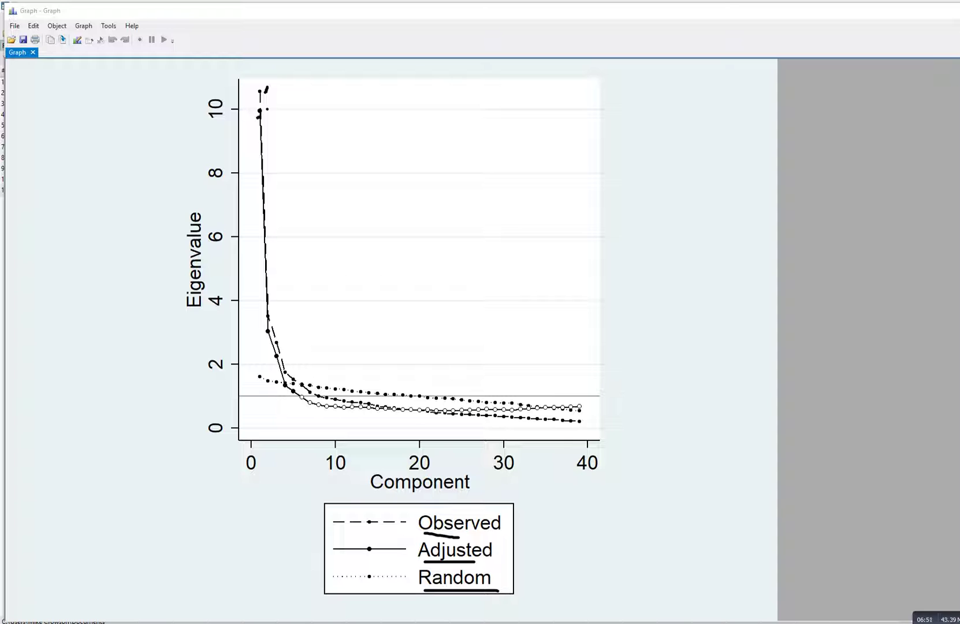
# - Circle the points near eigenvalues 10 and 3, then clear the pen notes
pyautogui.moveTo(266, 91)
pyautogui.mouseDown()
pyautogui.moveTo(243, 102)
pyautogui.moveTo(258, 117)
pyautogui.mouseUp()
pyautogui.moveTo(262, 340)
pyautogui.mouseDown()
pyautogui.moveTo(275, 321)
pyautogui.moveTo(269, 307)
pyautogui.moveTo(261, 340)
pyautogui.mouseUp()
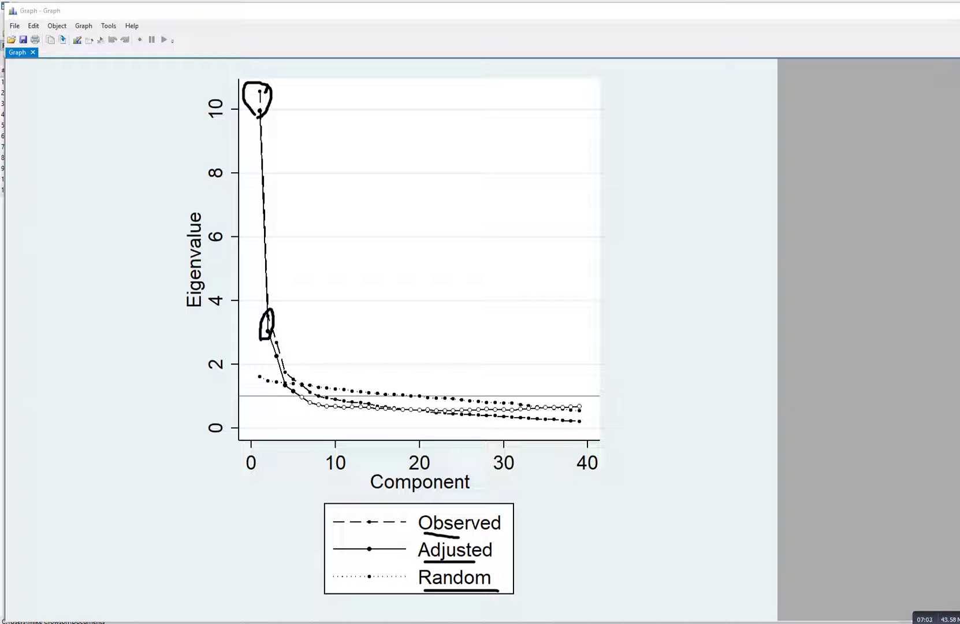
pyautogui.press('Escape')
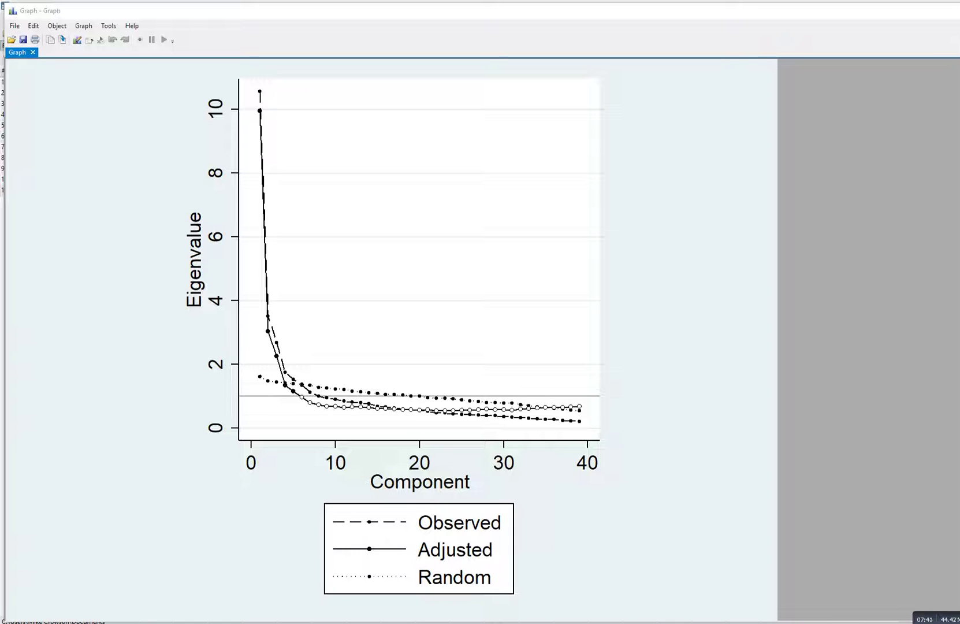
pyautogui.moveTo(258, 376)
pyautogui.mouseDown()
pyautogui.moveTo(383, 396)
pyautogui.moveTo(520, 403)
pyautogui.mouseUp()
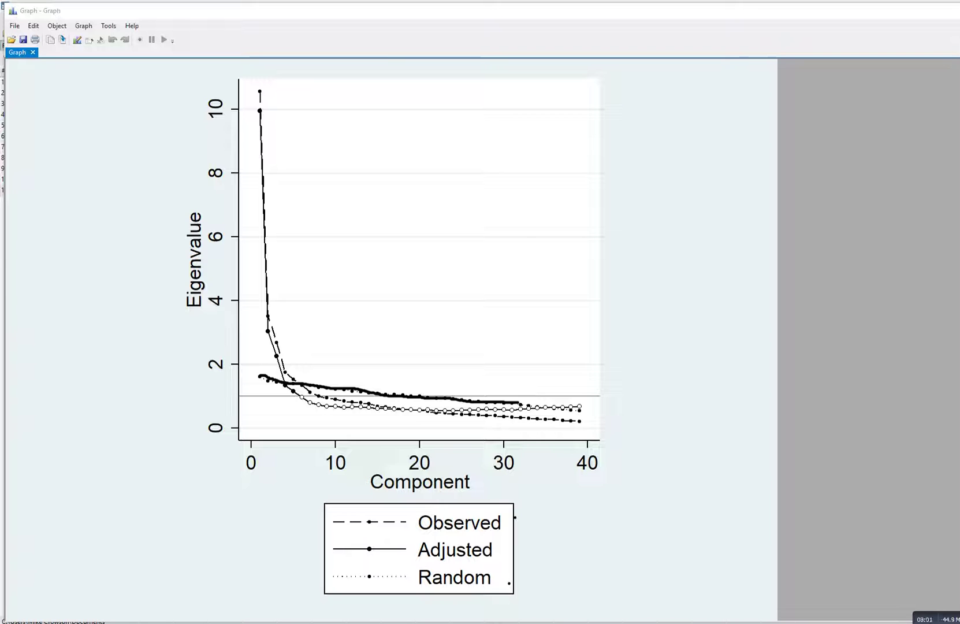
pyautogui.moveTo(433, 526); pyautogui.dragTo(459, 531)
pyautogui.moveTo(296, 370)
pyautogui.mouseDown()
pyautogui.moveTo(289, 398)
pyautogui.moveTo(287, 374)
pyautogui.moveTo(296, 370)
pyautogui.mouseUp()
pyautogui.moveTo(302, 360)
pyautogui.mouseDown()
pyautogui.moveTo(302, 377)
pyautogui.moveTo(309, 372)
pyautogui.mouseUp()
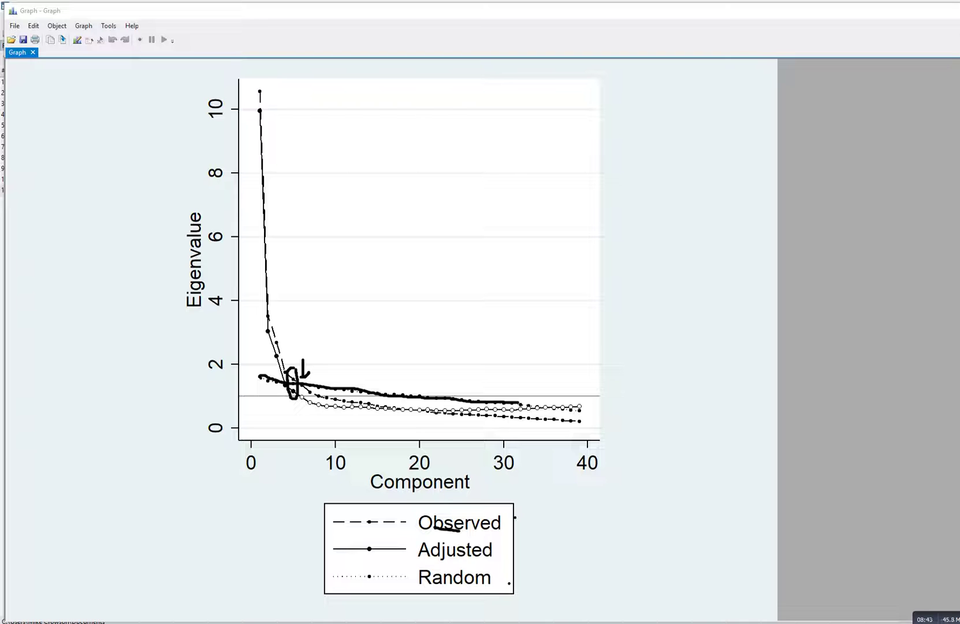
pyautogui.moveTo(300, 352); pyautogui.dragTo(581, 362)
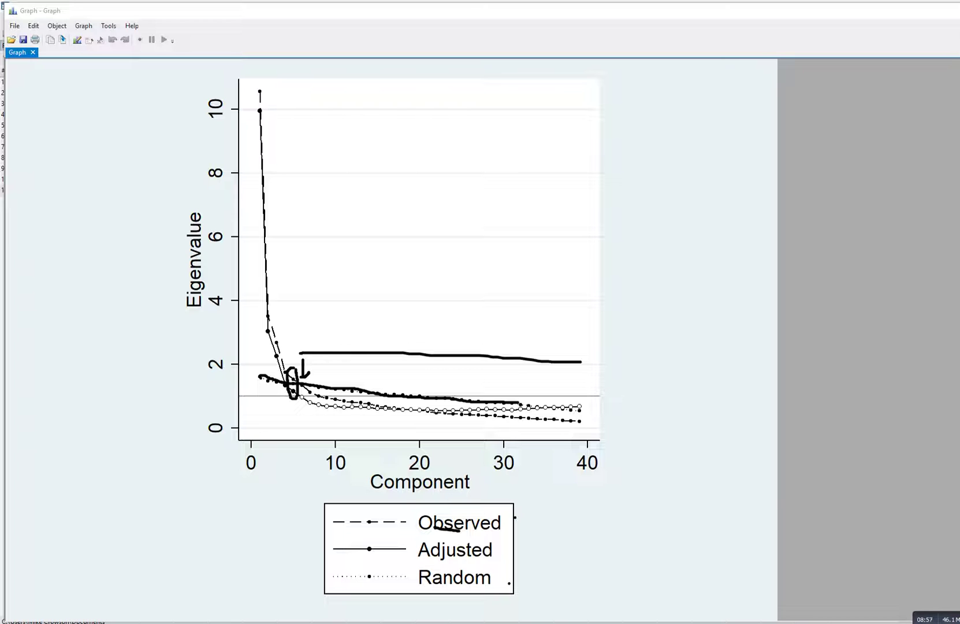
pyautogui.moveTo(300, 399); pyautogui.dragTo(300, 422)
pyautogui.press('Escape')
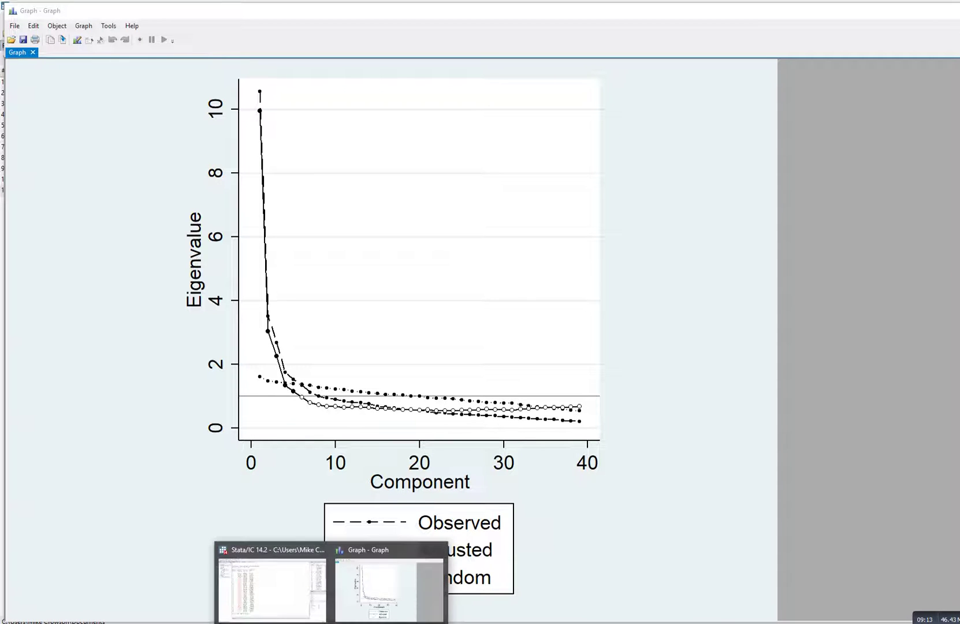
# - Return to the parallel-analysis results, then switch to the Word notes of paran commands
pyautogui.click(268, 578)
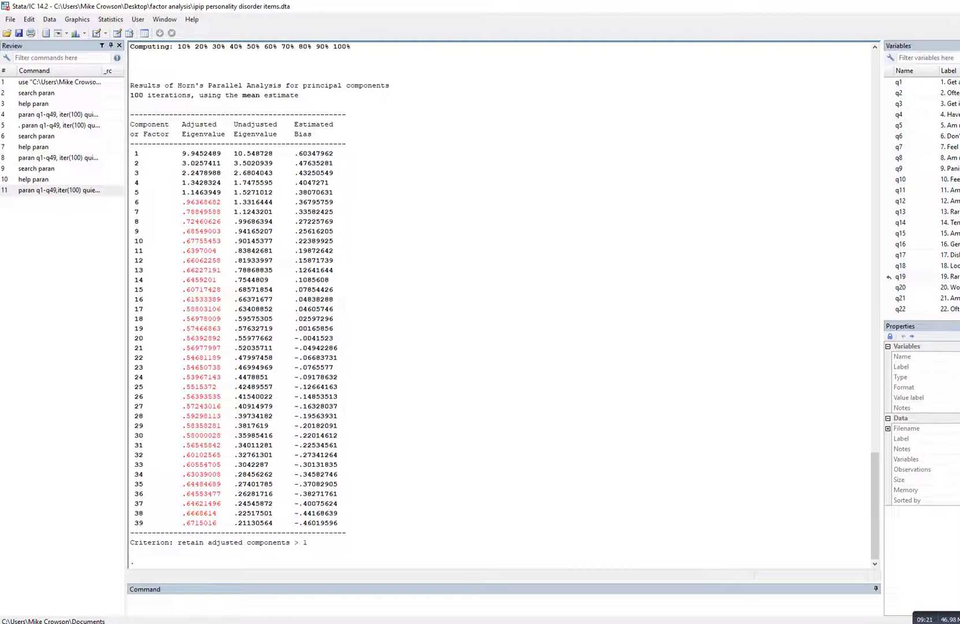
pyautogui.hotkey('alt', 'Tab')
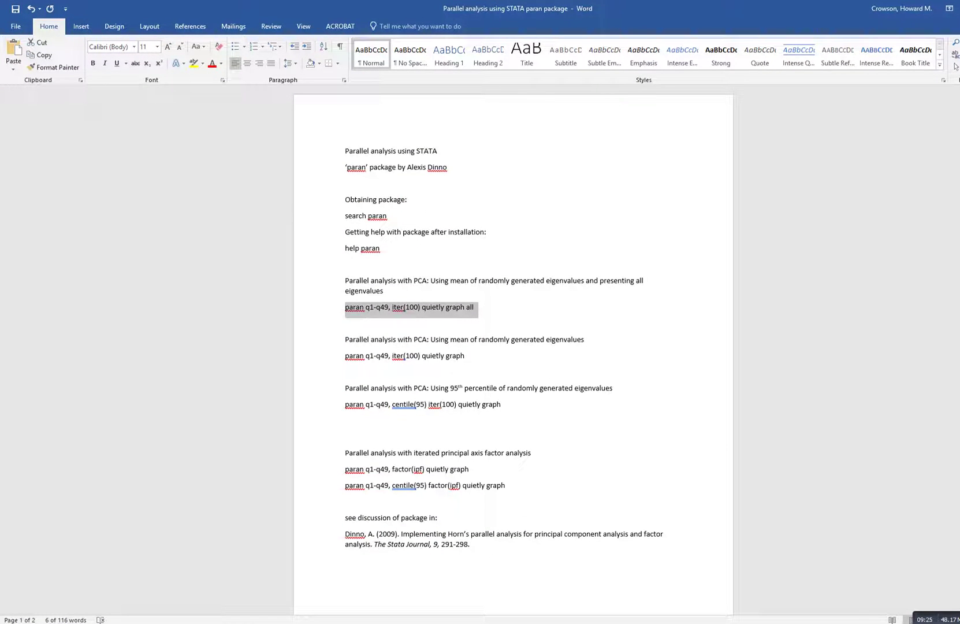
# - Copy the 'paran q1-q49, iter(100) quietly graph' line and return to Stata
pyautogui.moveTo(465, 356); pyautogui.dragTo(345, 355)
pyautogui.hotkey('ctrl', 'c')
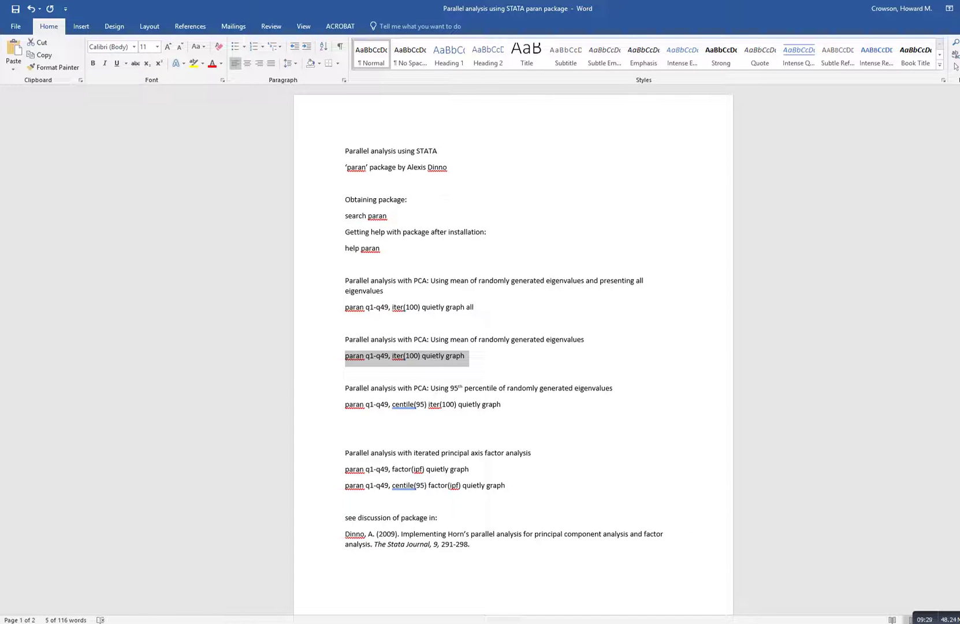
pyautogui.click(269, 584)
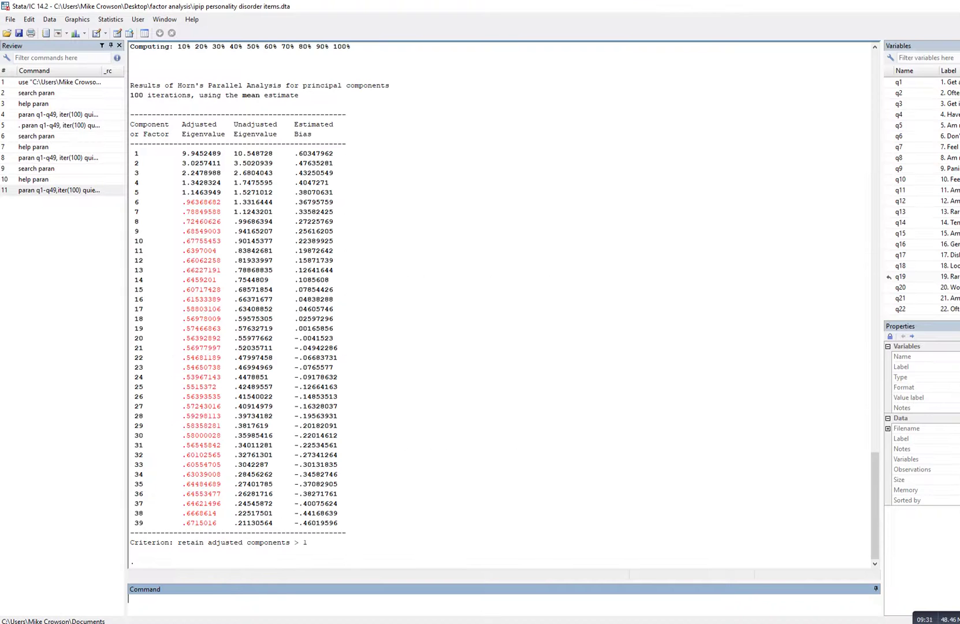
# - Run 'paran q1-q49, iter(100) quietly graph' and return from its graph to the six-component table
pyautogui.hotkey('ctrl', 'v')
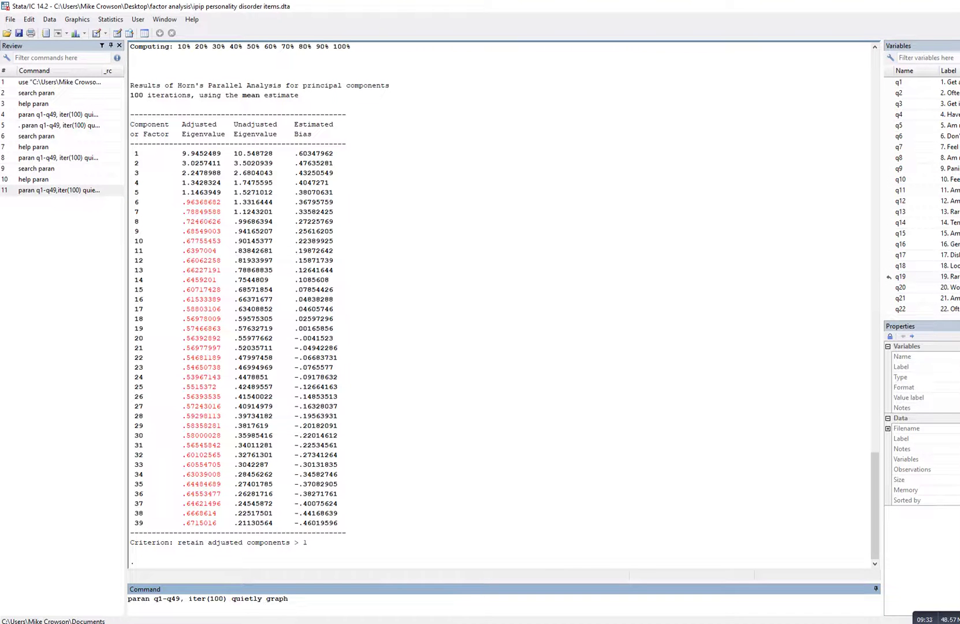
pyautogui.press('Return')
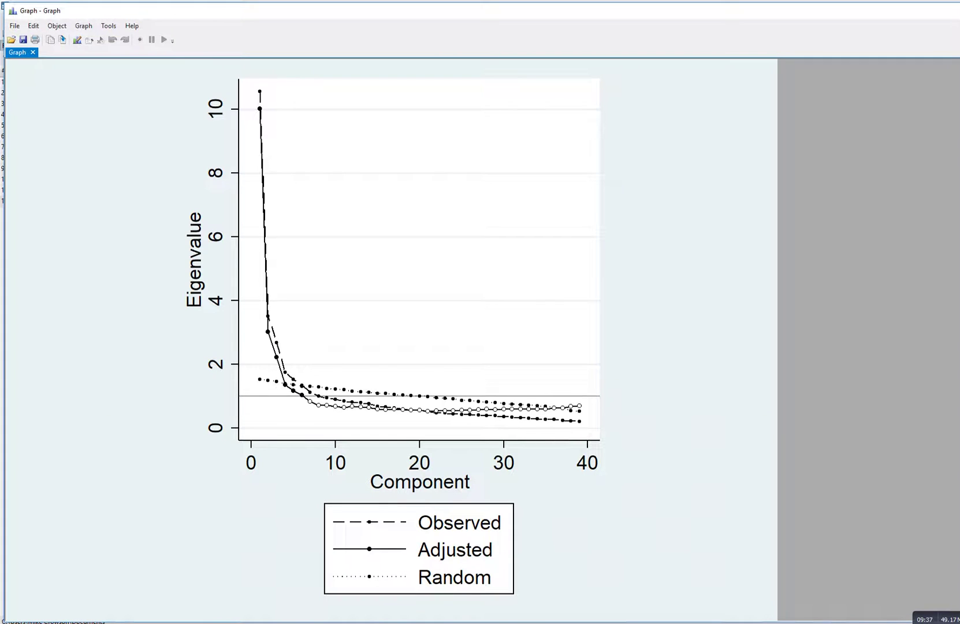
pyautogui.moveTo(271, 621)
pyautogui.click(272, 578)
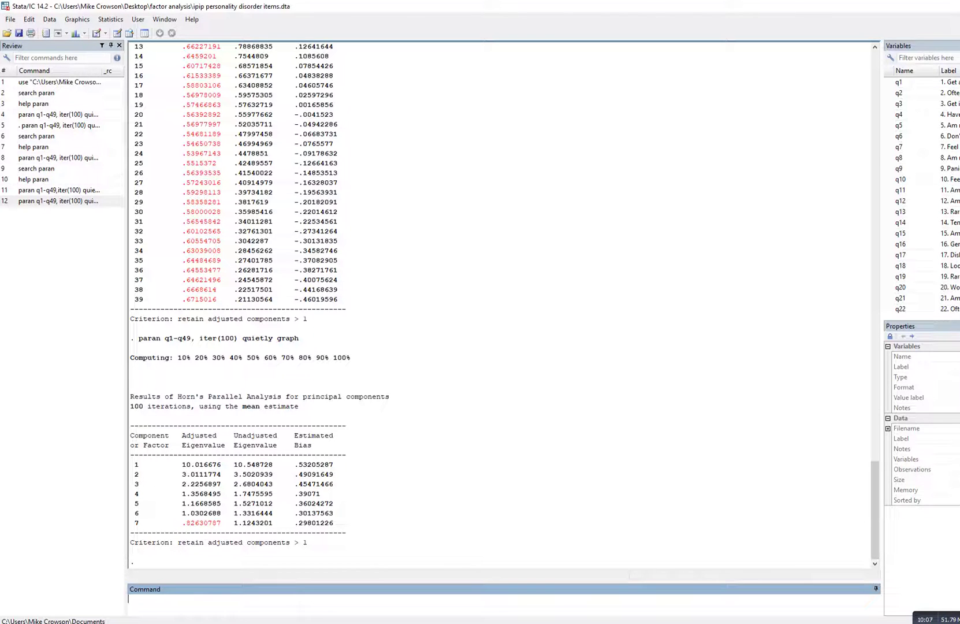
pyautogui.hotkey('alt', 'Tab')
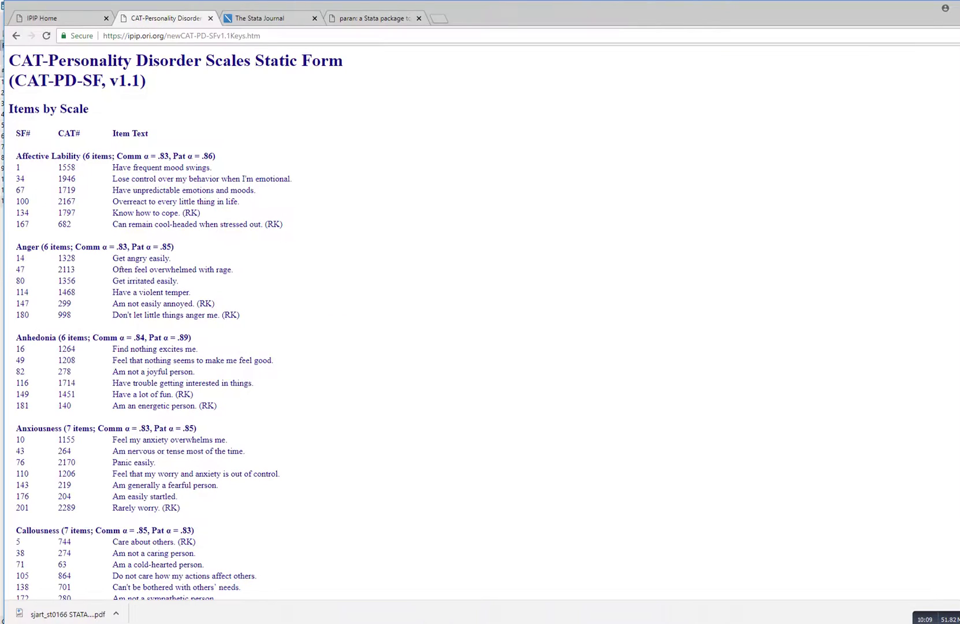
pyautogui.scroll(-20, 513, 338)
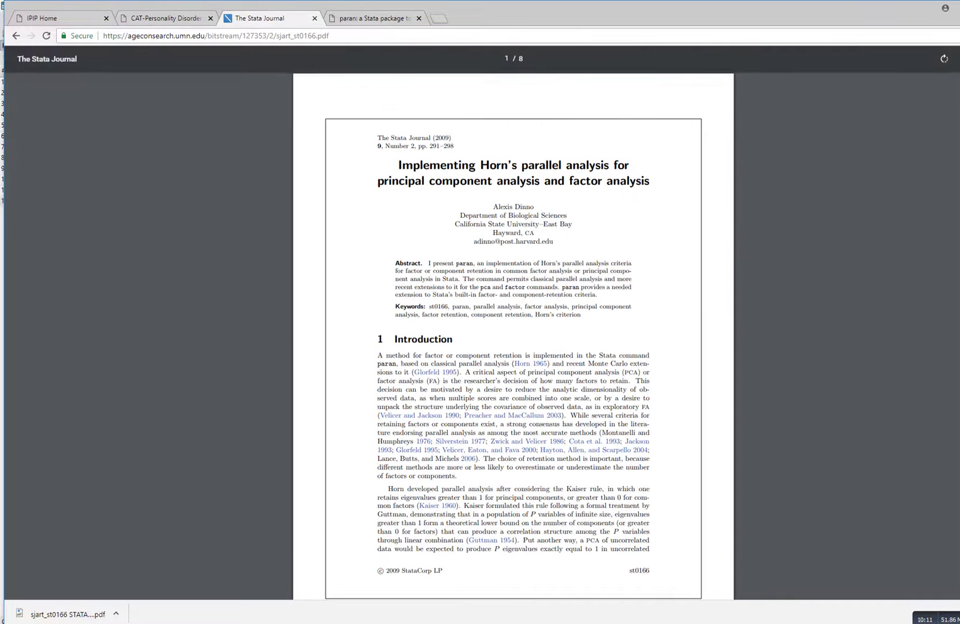
pyautogui.scroll(1, 513, 324)
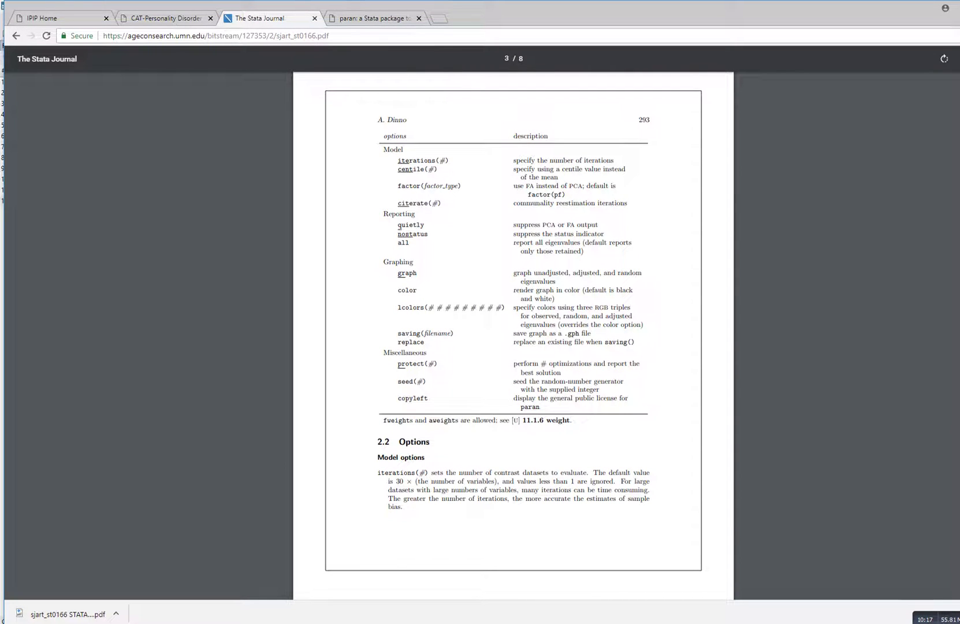
pyautogui.moveTo(398, 381); pyautogui.dragTo(425, 382)
pyautogui.hotkey('alt', 'Tab')
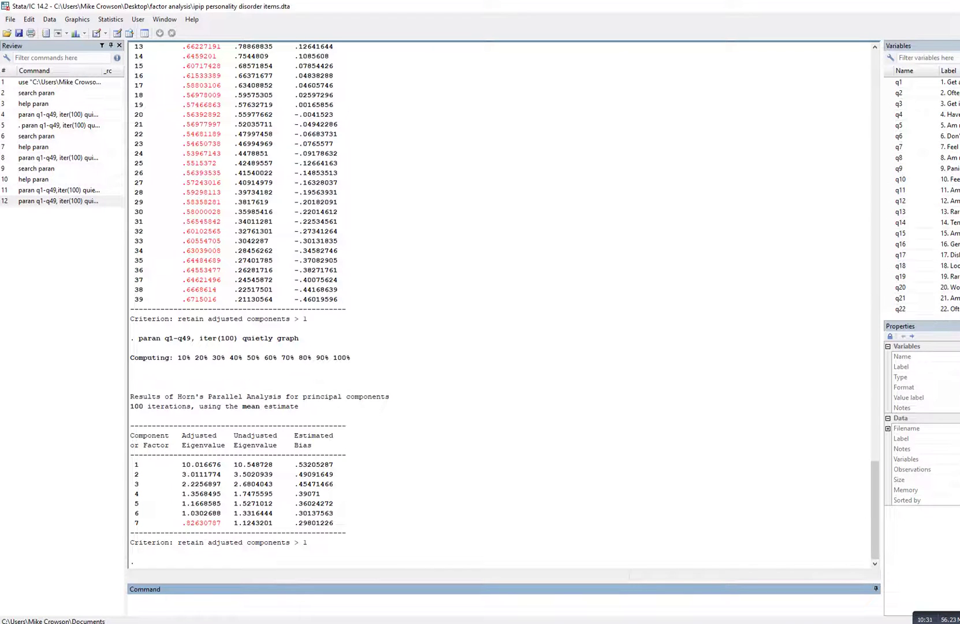
# - Glance back over the earlier results table, then switch to the Word notes
pyautogui.scroll(5, 500, 304)
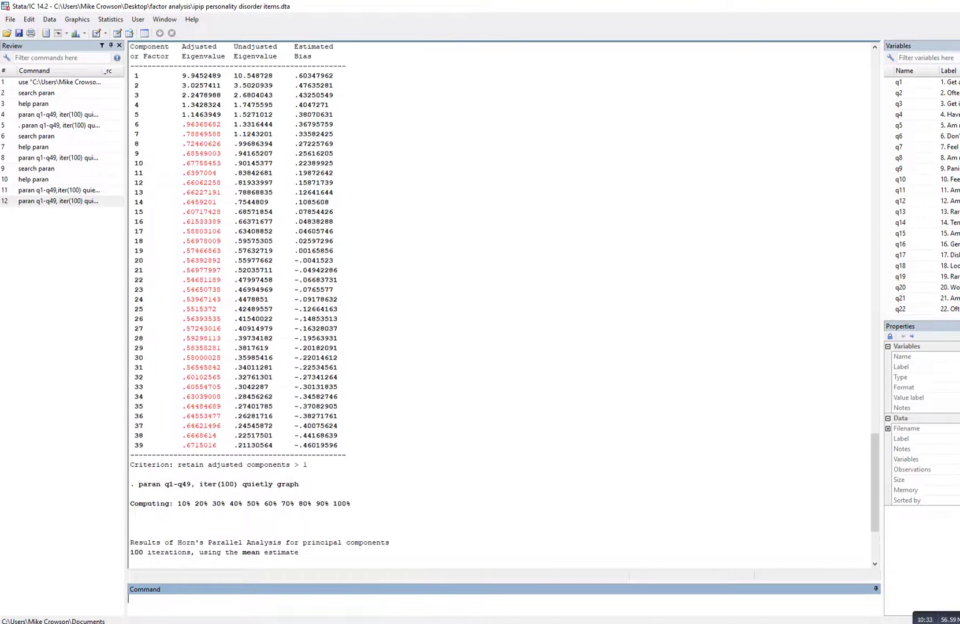
pyautogui.scroll(-5, 500, 303)
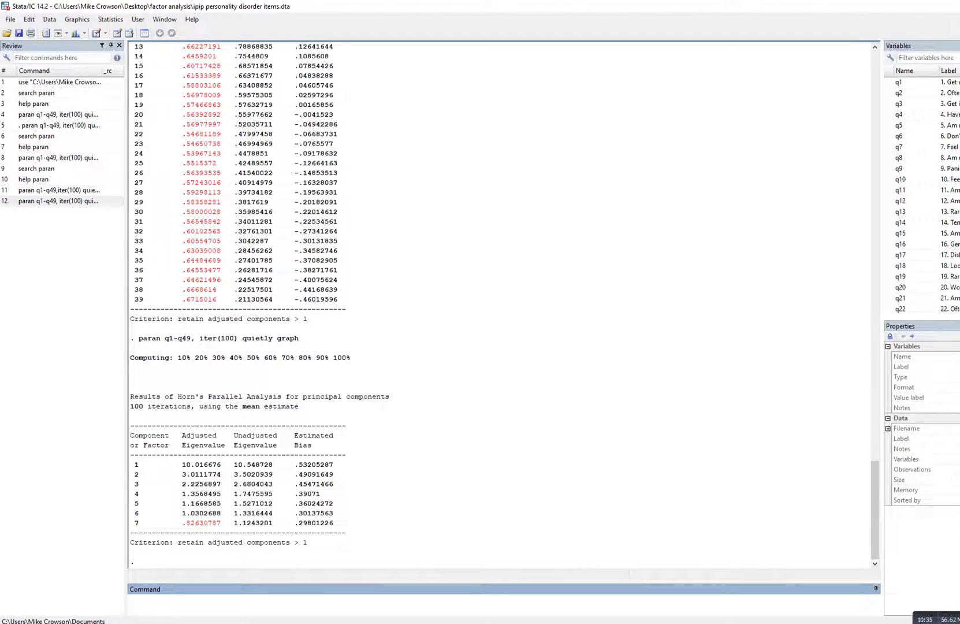
pyautogui.hotkey('alt', 'Tab')
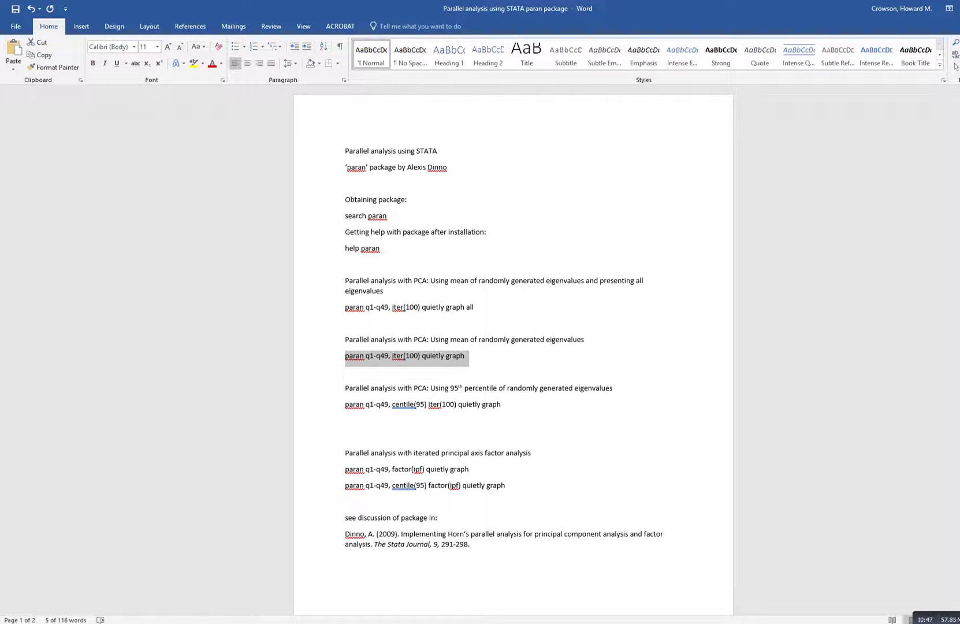
# - Copy 'paran q1-q49, centile(95) iter(100) quietly graph' from Word and run it in Stata
pyautogui.moveTo(392, 405); pyautogui.dragTo(429, 405)
pyautogui.press('End')
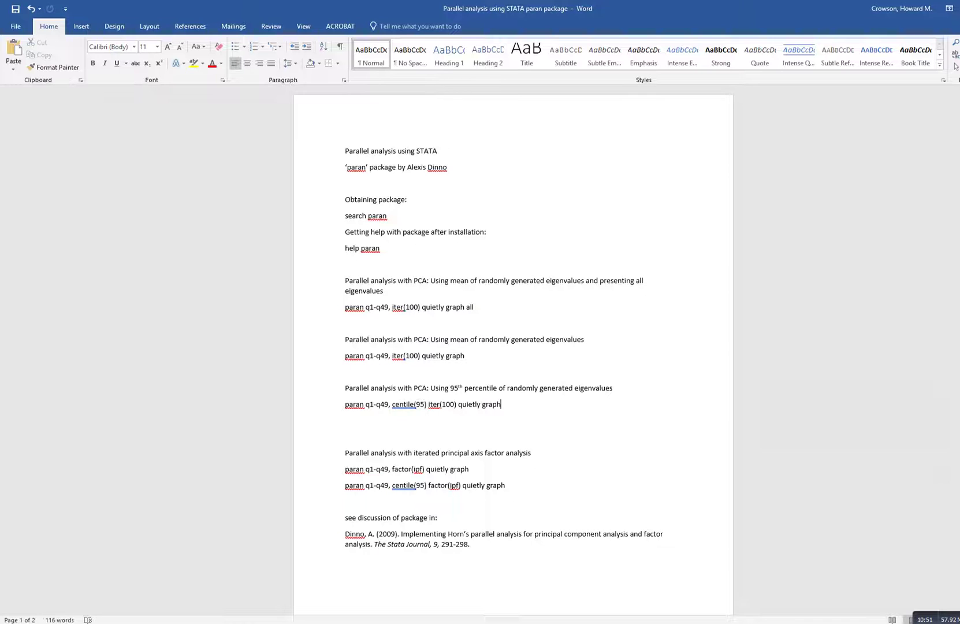
pyautogui.moveTo(501, 404); pyautogui.dragTo(345, 405)
pyautogui.hotkey('ctrl', 'c')
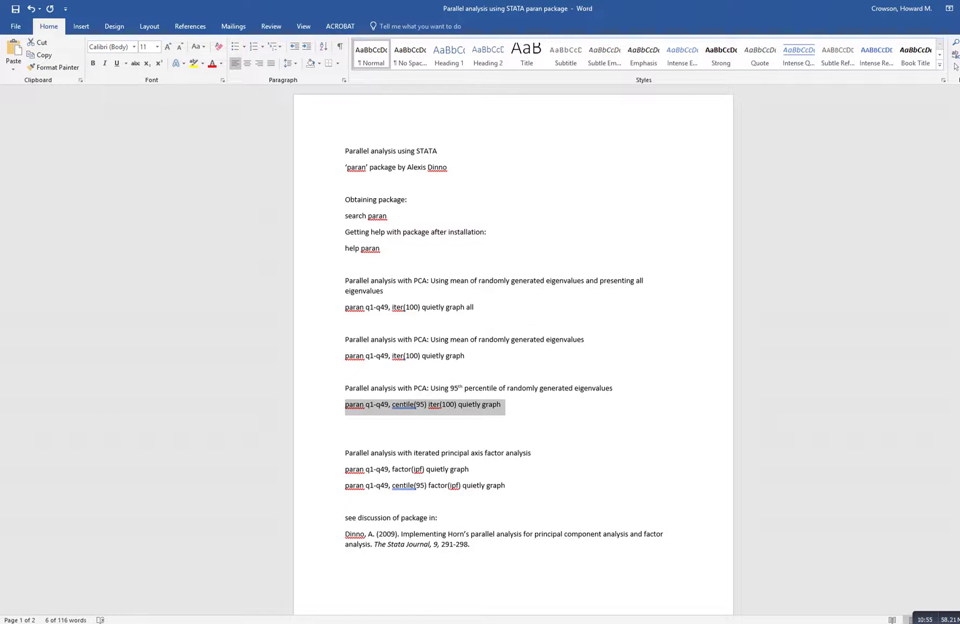
pyautogui.click(273, 581)
pyautogui.hotkey('ctrl', 'v')
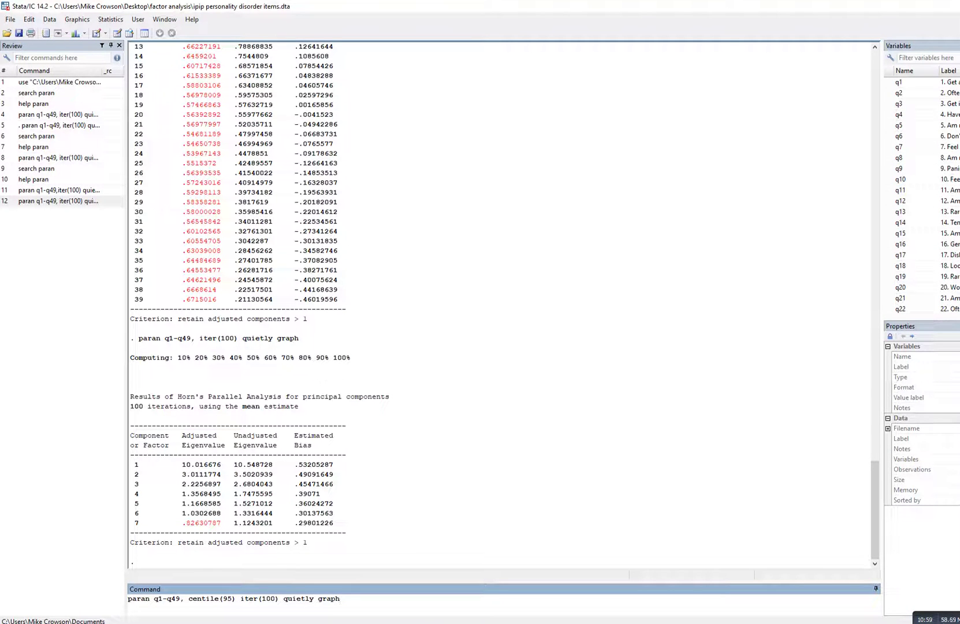
pyautogui.press('Return')
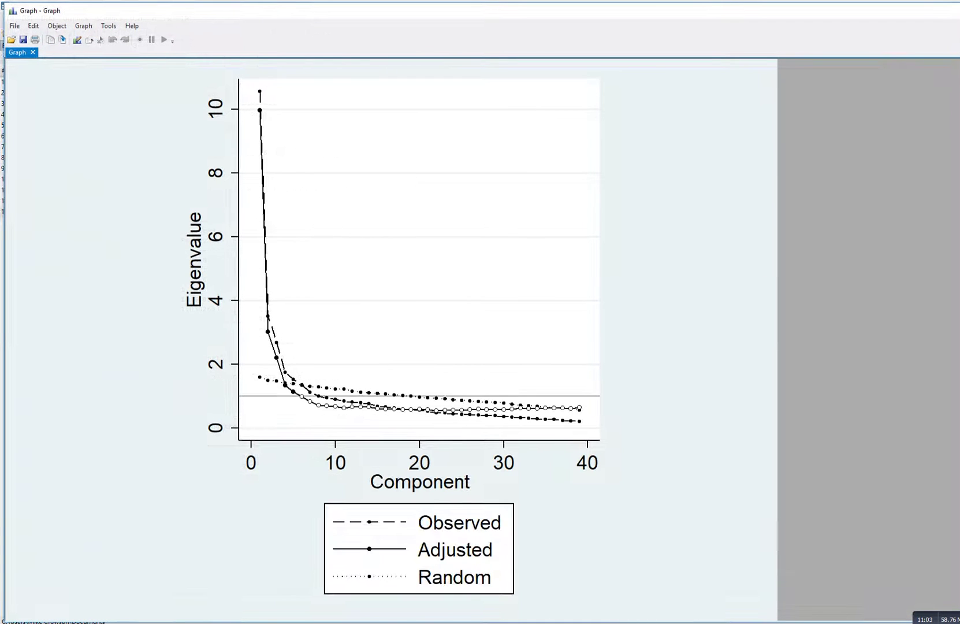
pyautogui.moveTo(378, 615)
pyautogui.click(268, 583)
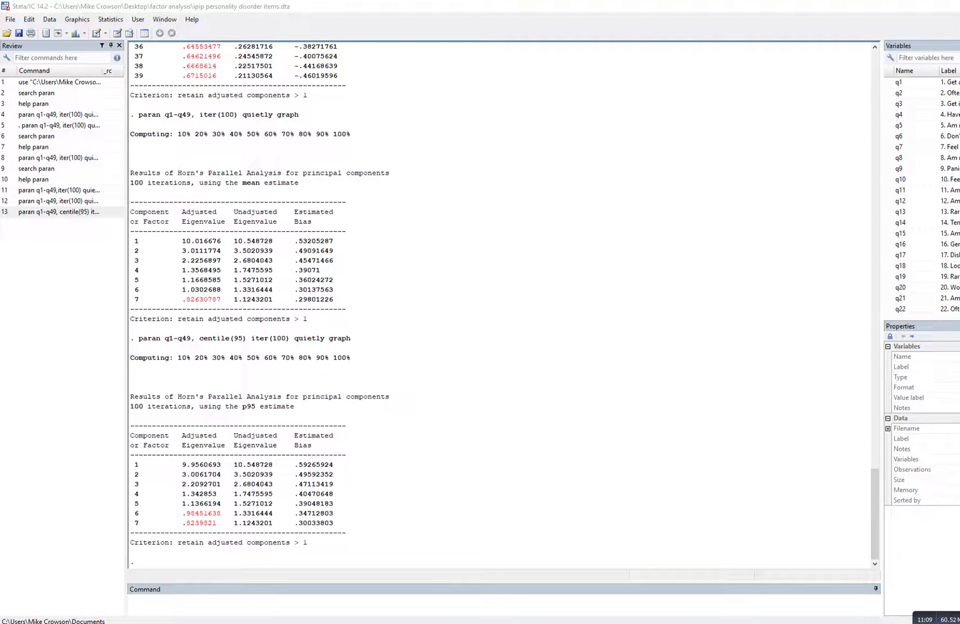
pyautogui.moveTo(207, 411); pyautogui.dragTo(296, 415)
pyautogui.moveTo(172, 458)
pyautogui.mouseDown()
pyautogui.moveTo(161, 490)
pyautogui.moveTo(169, 507)
pyautogui.mouseUp()
pyautogui.moveTo(169, 462); pyautogui.dragTo(174, 456)
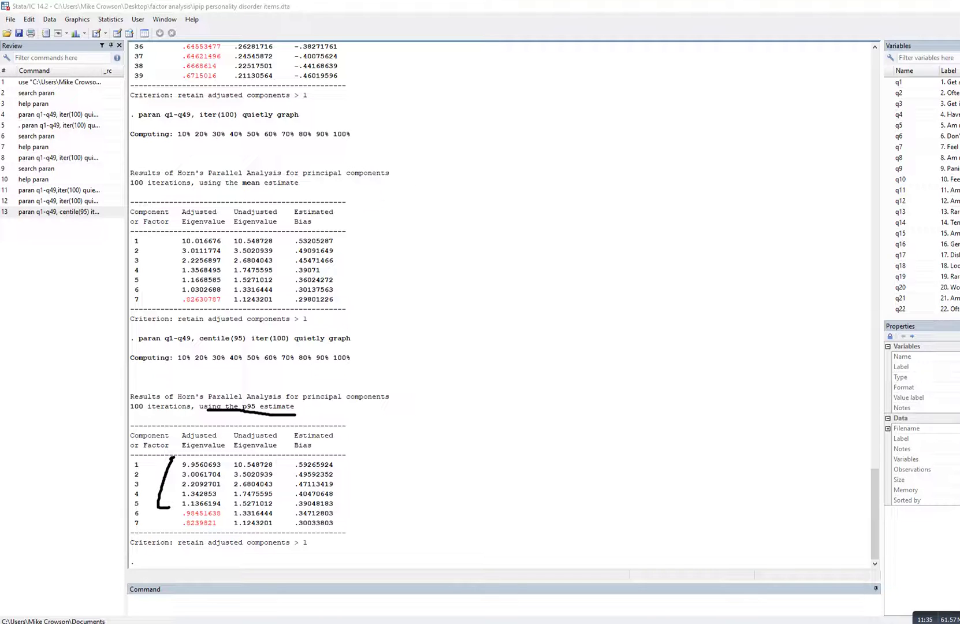
pyautogui.moveTo(211, 552); pyautogui.dragTo(322, 562)
pyautogui.moveTo(179, 509); pyautogui.dragTo(176, 528)
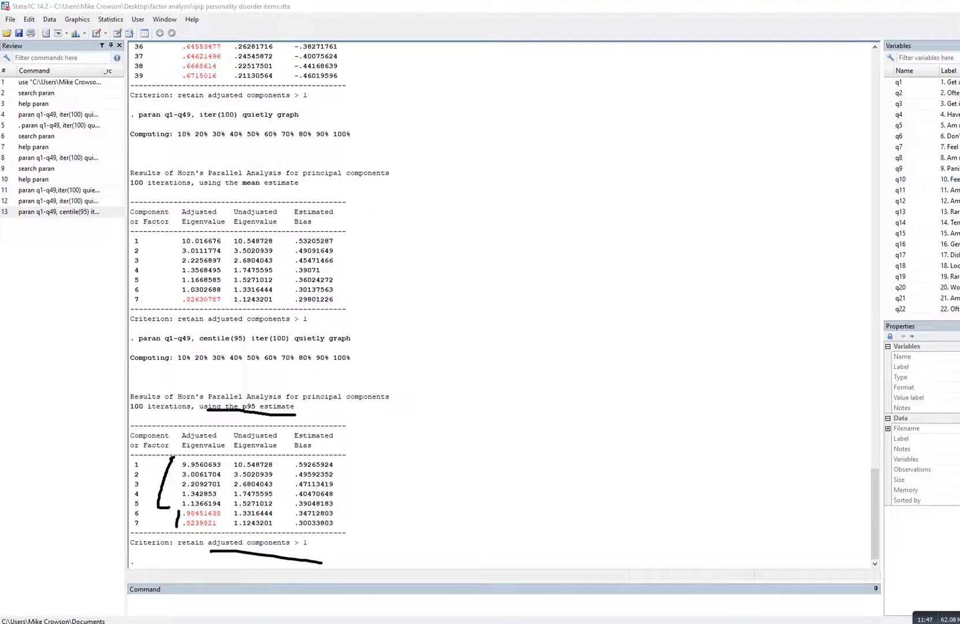
pyautogui.moveTo(167, 515); pyautogui.dragTo(163, 536)
pyautogui.press('Escape')
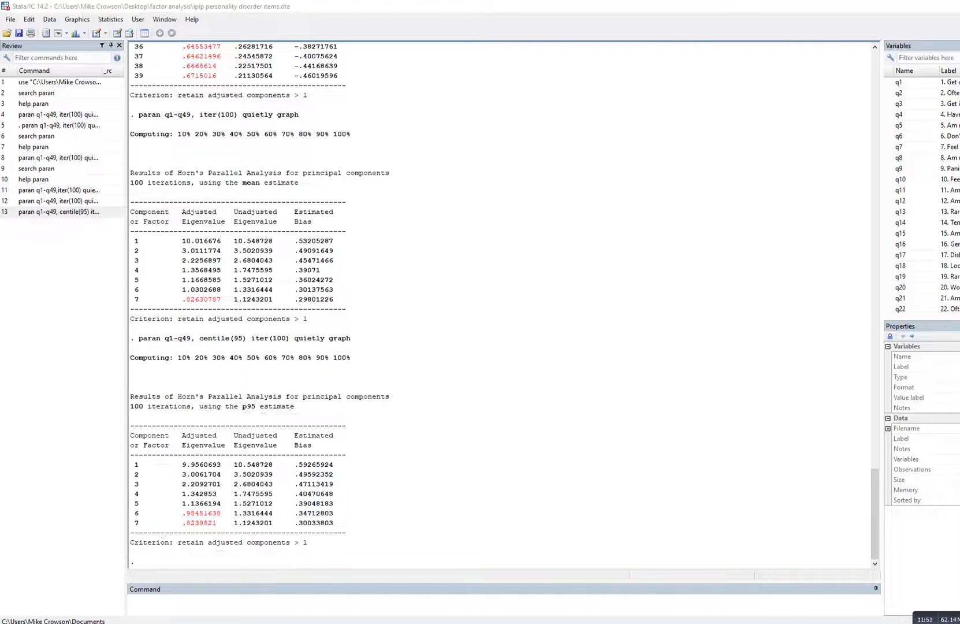
# - Copy the 'paran q1-q49, factor(ipf) quietly graph' line from the Word notes and return to Stata
pyautogui.hotkey('alt', 'Tab')
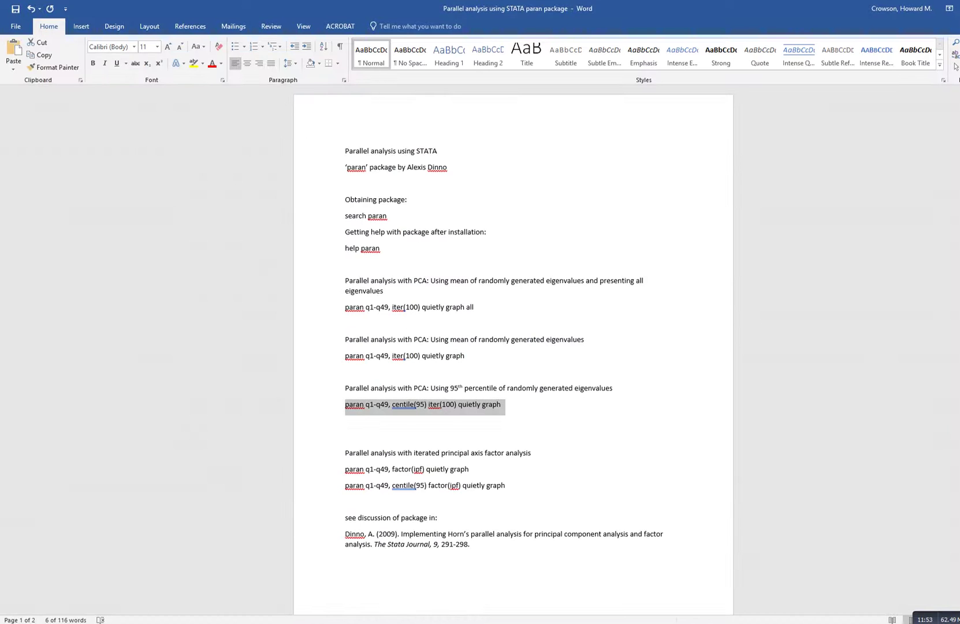
pyautogui.click(501, 405)
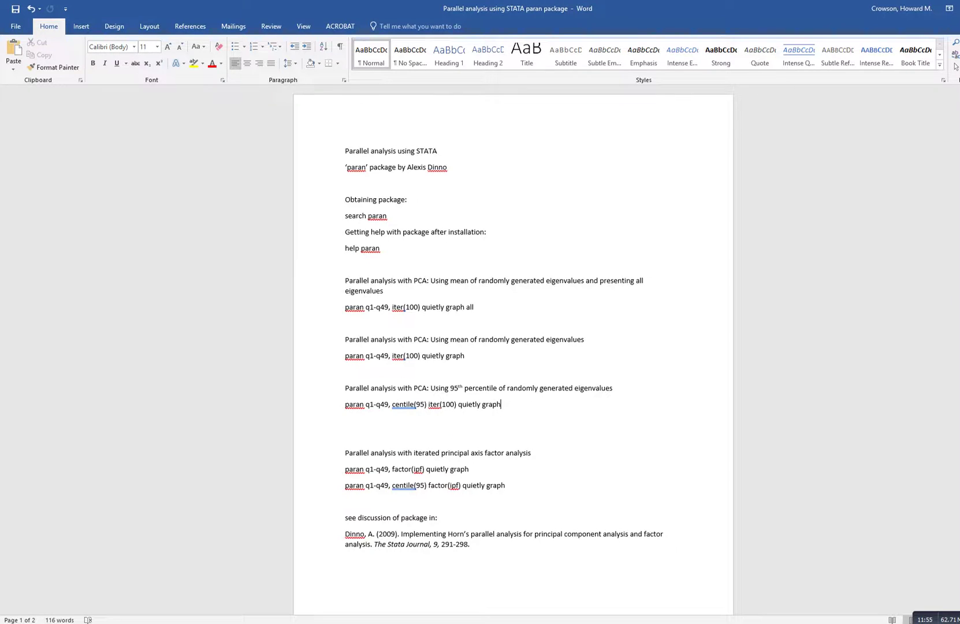
pyautogui.scroll(-3, 513, 317)
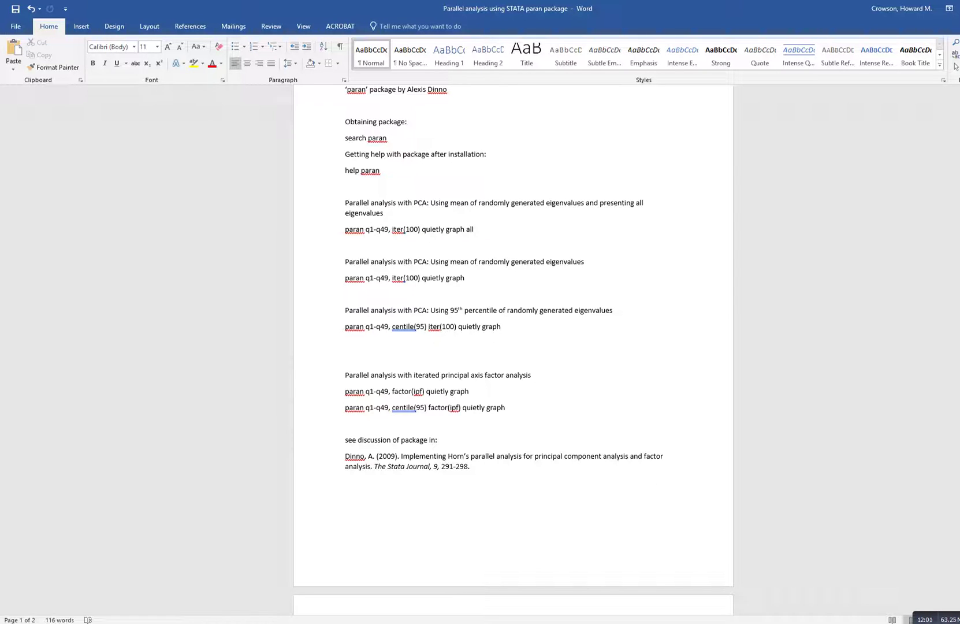
pyautogui.moveTo(345, 391); pyautogui.dragTo(388, 391)
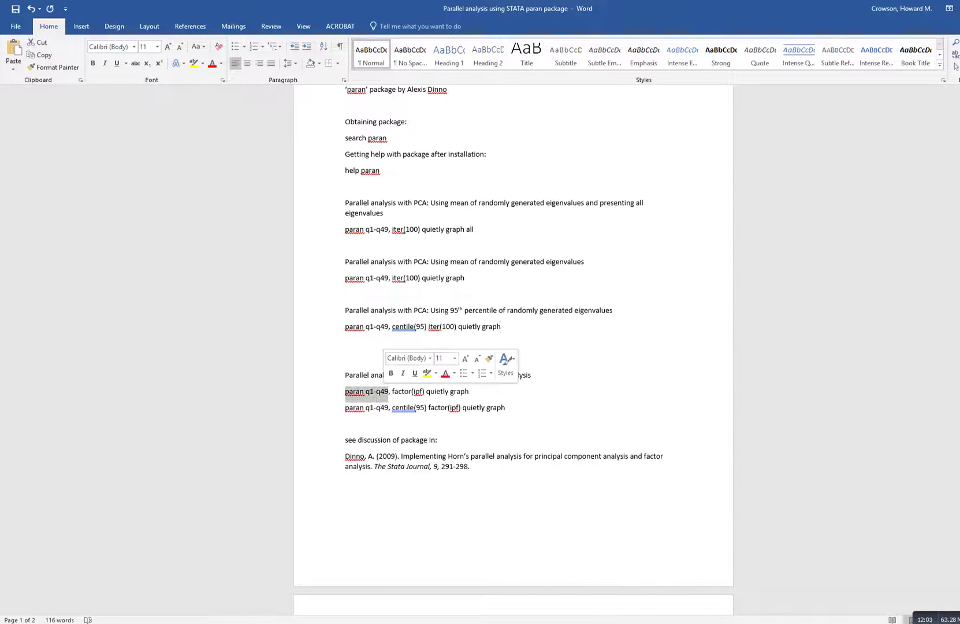
pyautogui.click(388, 391)
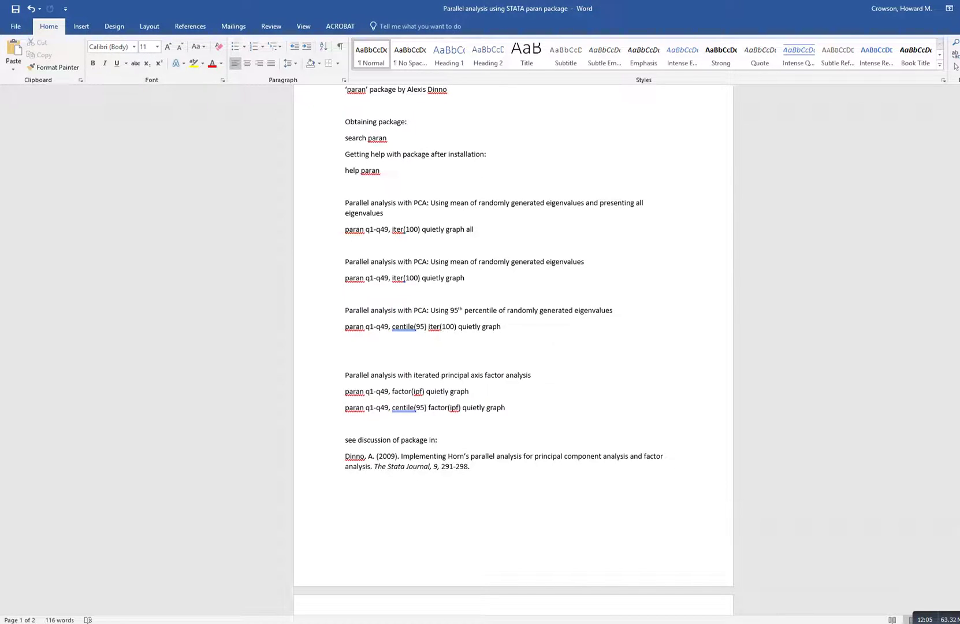
pyautogui.moveTo(392, 391); pyautogui.dragTo(425, 391)
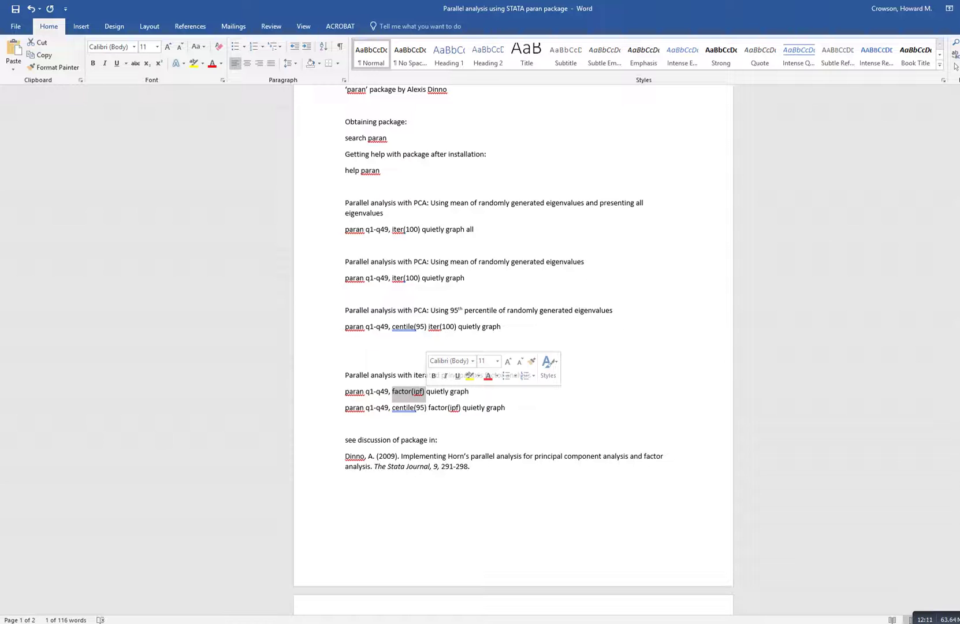
pyautogui.click(420, 392)
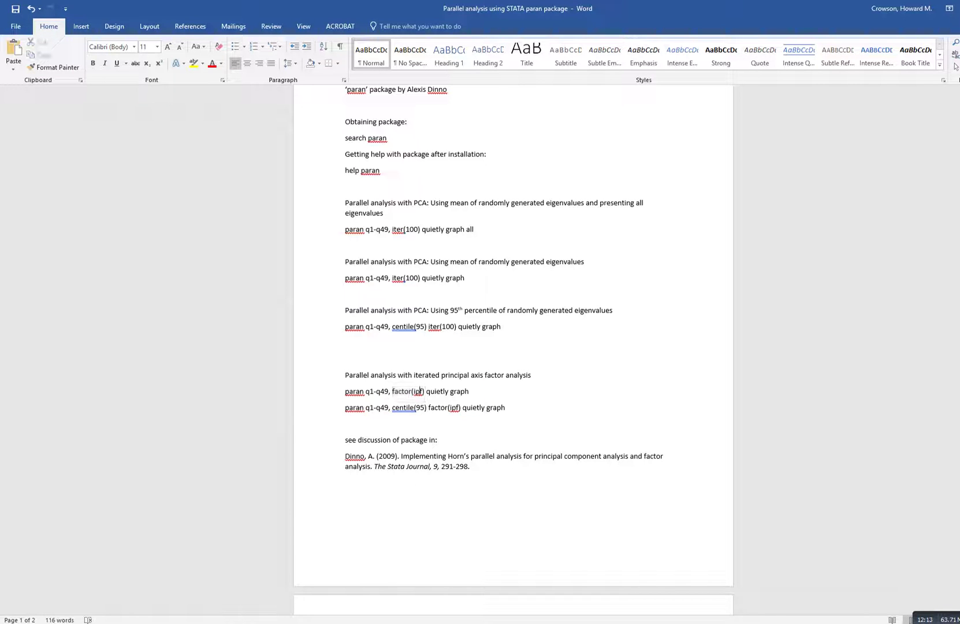
pyautogui.moveTo(471, 391); pyautogui.dragTo(345, 393)
pyautogui.hotkey('ctrl', 'c')
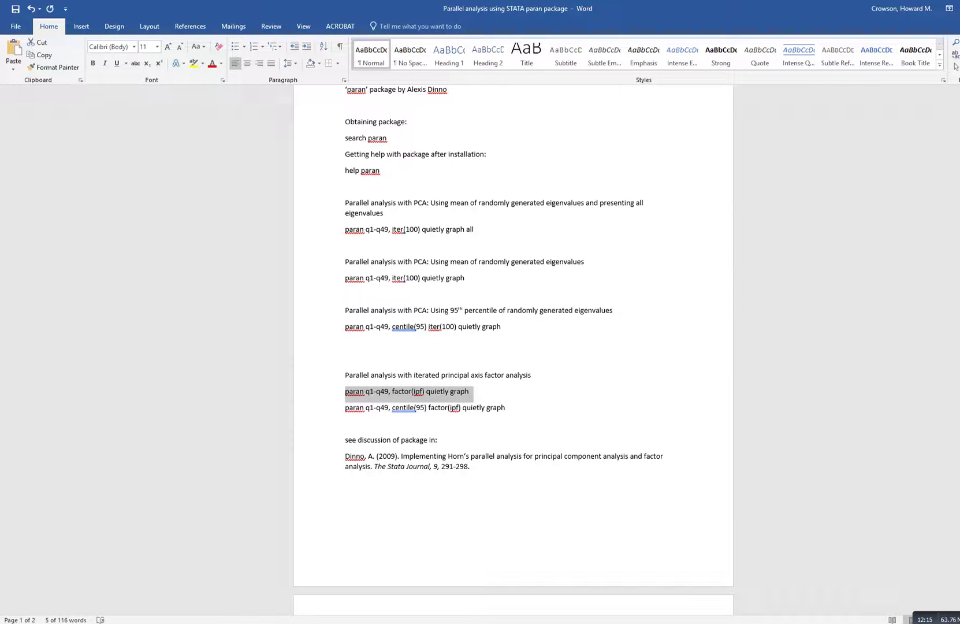
pyautogui.click(267, 575)
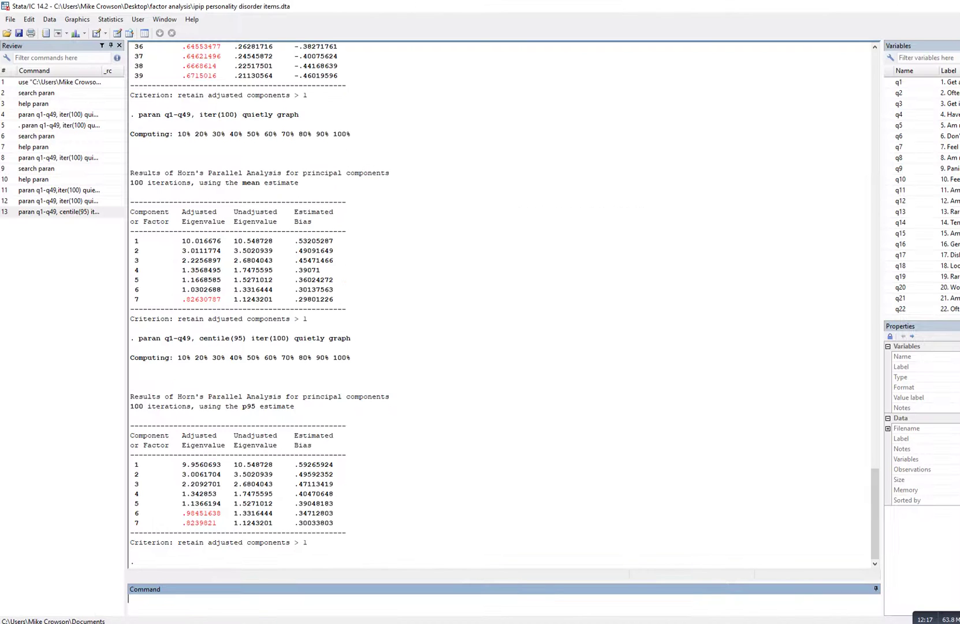
# - Paste and run 'paran q1-q49, factor(ipf) quietly graph' in the Command box
pyautogui.hotkey('ctrl', 'v')
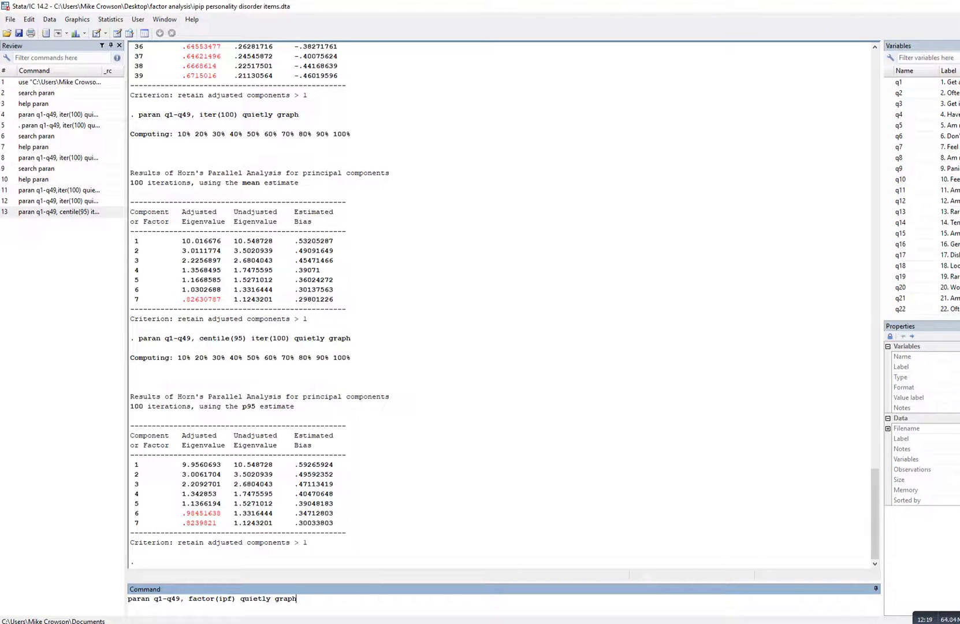
pyautogui.press('Return')
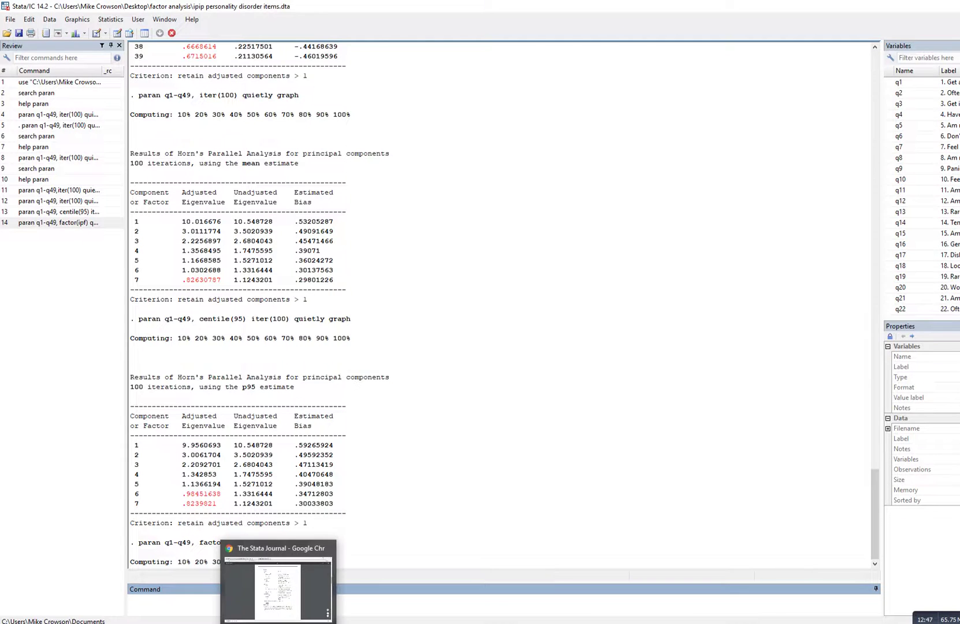
# - Read through the paran options and example in the Stata Journal PDF, then return to Stata's finished results
pyautogui.click(280, 580)
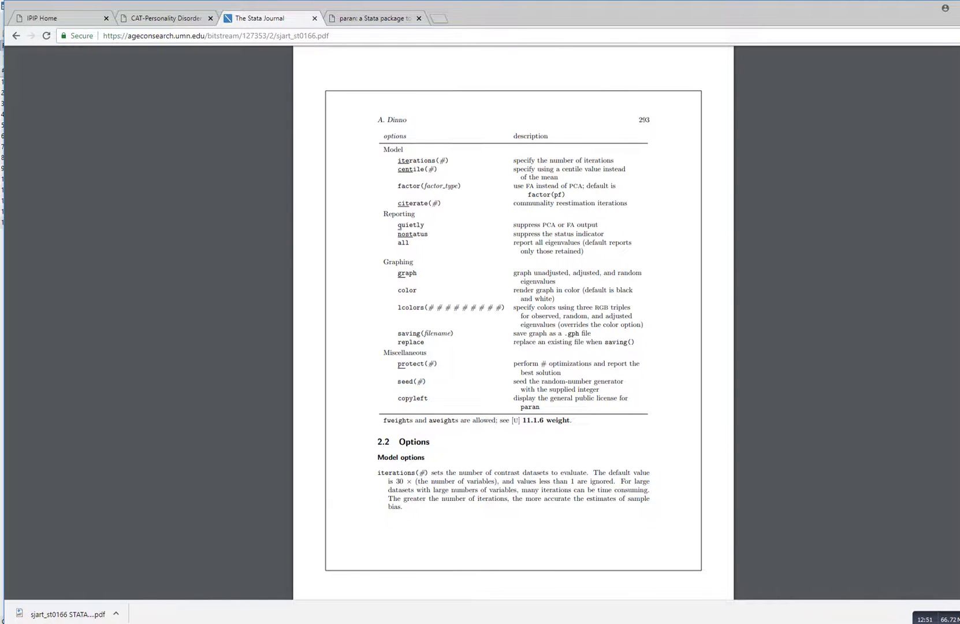
pyautogui.scroll(20, 513, 323)
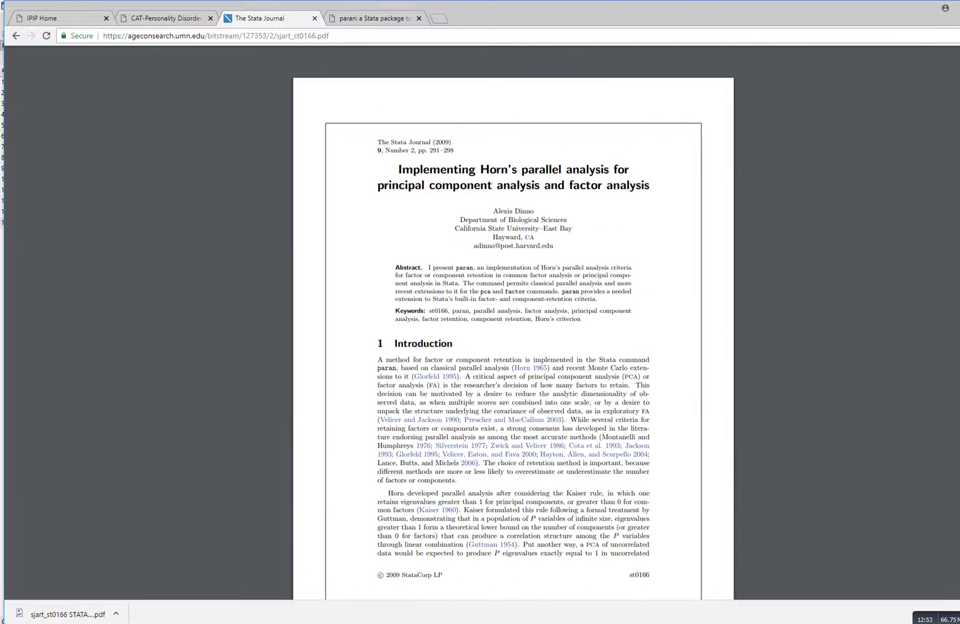
pyautogui.scroll(-20, 513, 324)
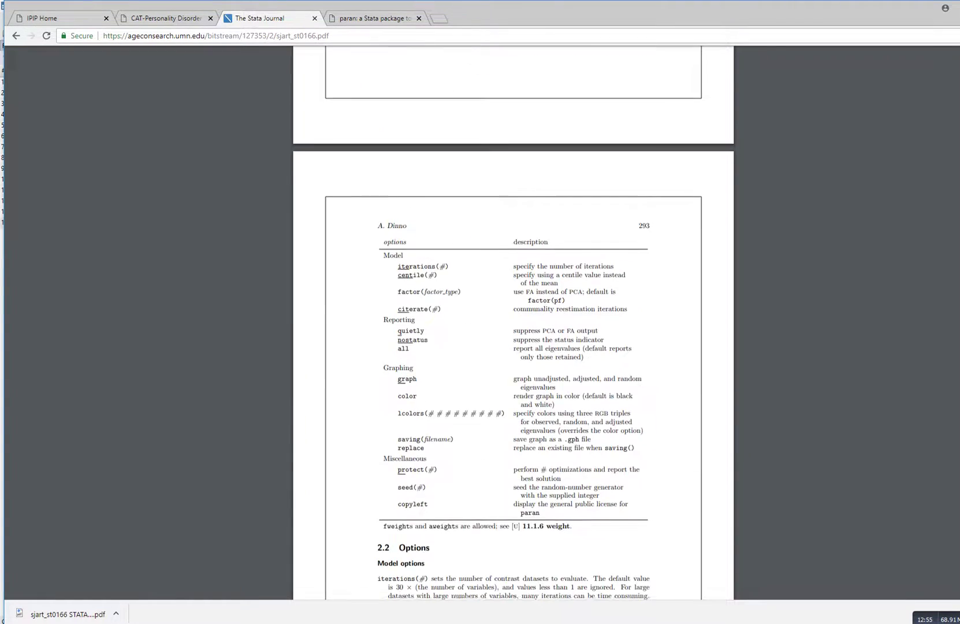
pyautogui.scroll(-4, 513, 324)
pyautogui.scroll(-4, 513, 323)
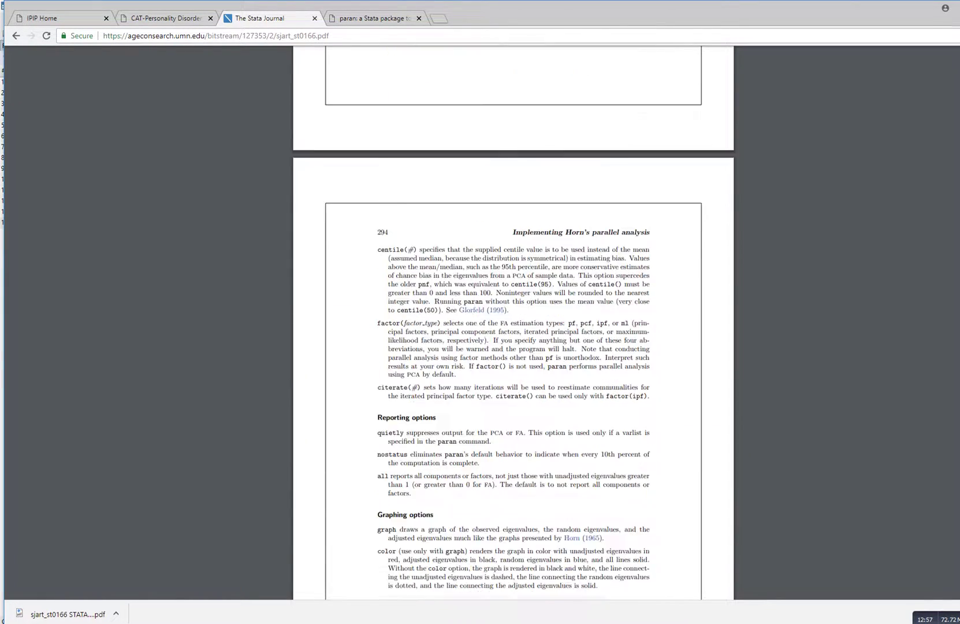
pyautogui.scroll(-15, 513, 324)
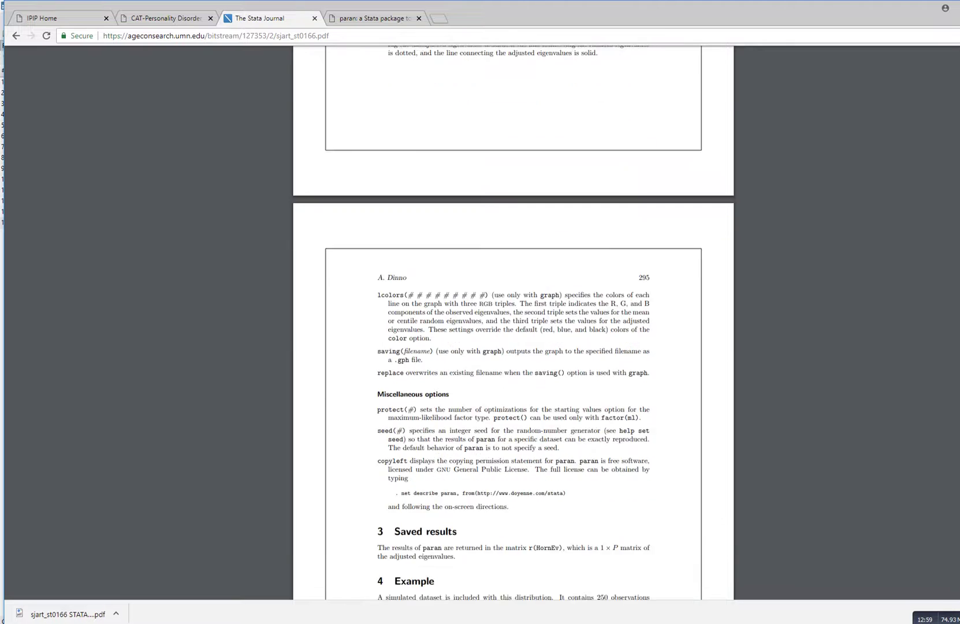
pyautogui.scroll(-5, 513, 323)
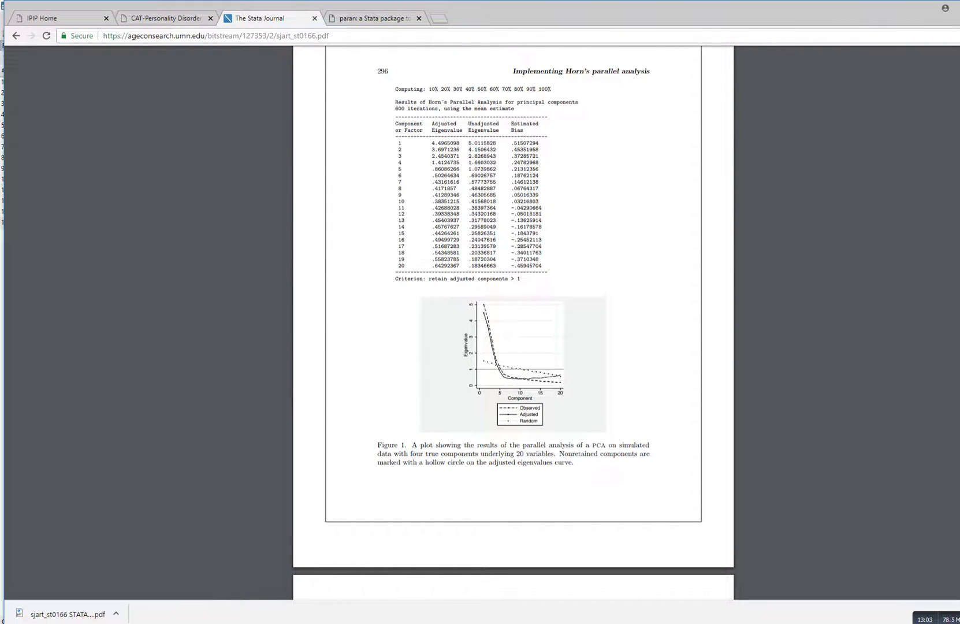
pyautogui.scroll(-4, 513, 323)
pyautogui.scroll(-4, 513, 324)
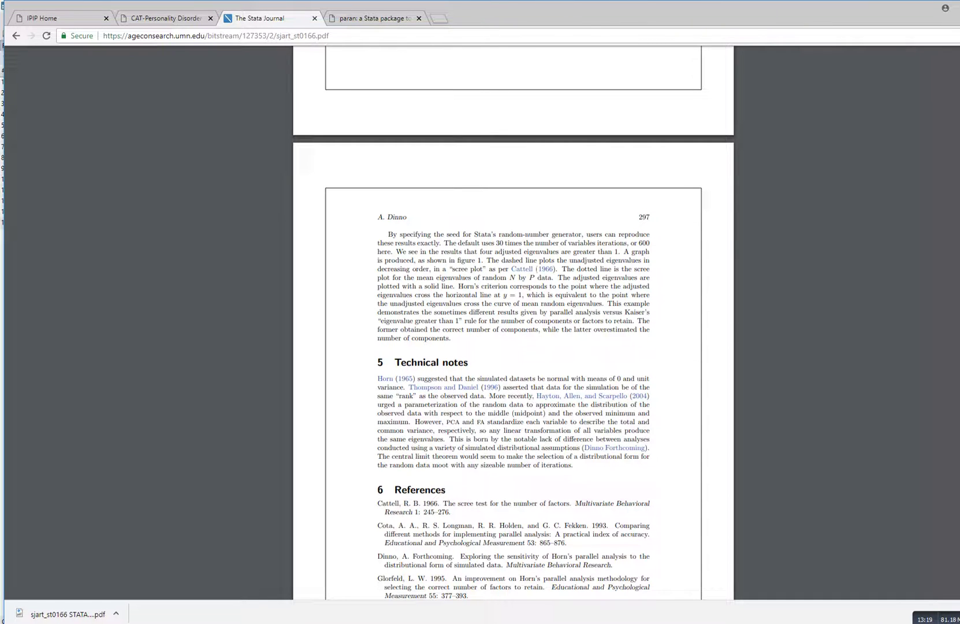
pyautogui.scroll(-2, 513, 324)
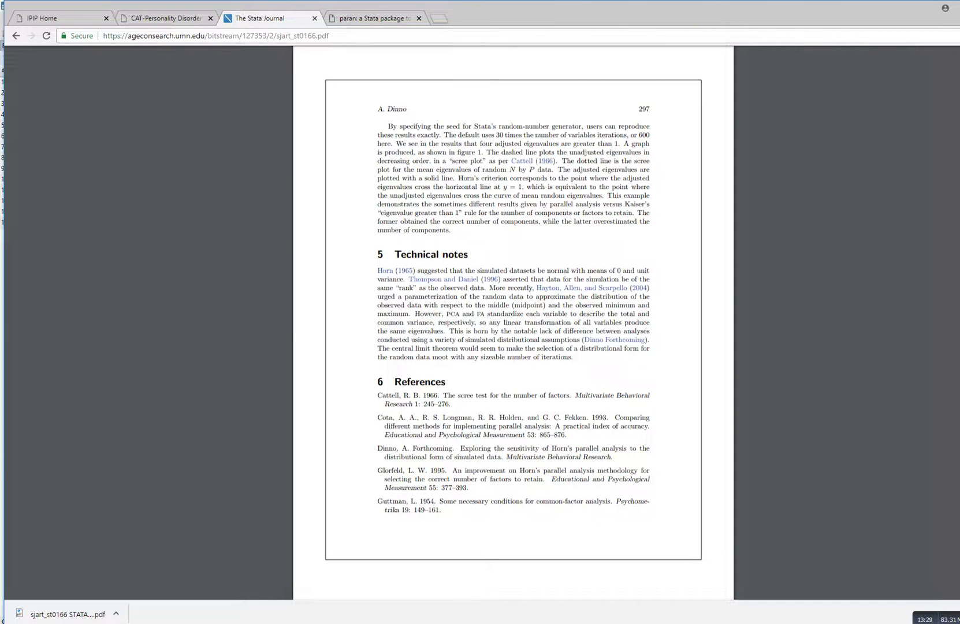
pyautogui.click(271, 587)
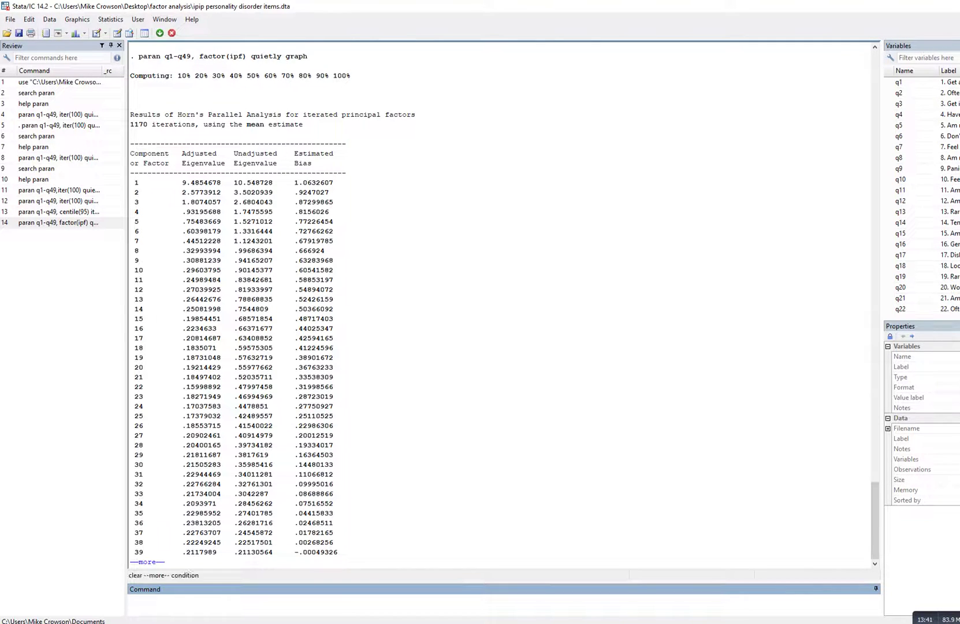
# - Continue past --more-- to list all 39 factors, then return from the scree graph to the results
pyautogui.press('space')
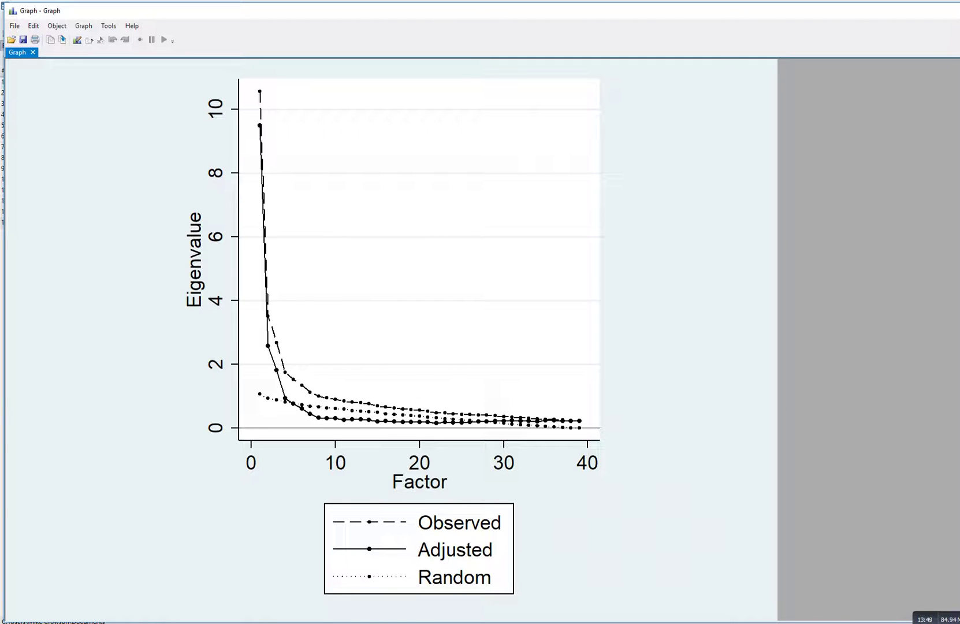
pyautogui.moveTo(327, 617)
pyautogui.click(268, 581)
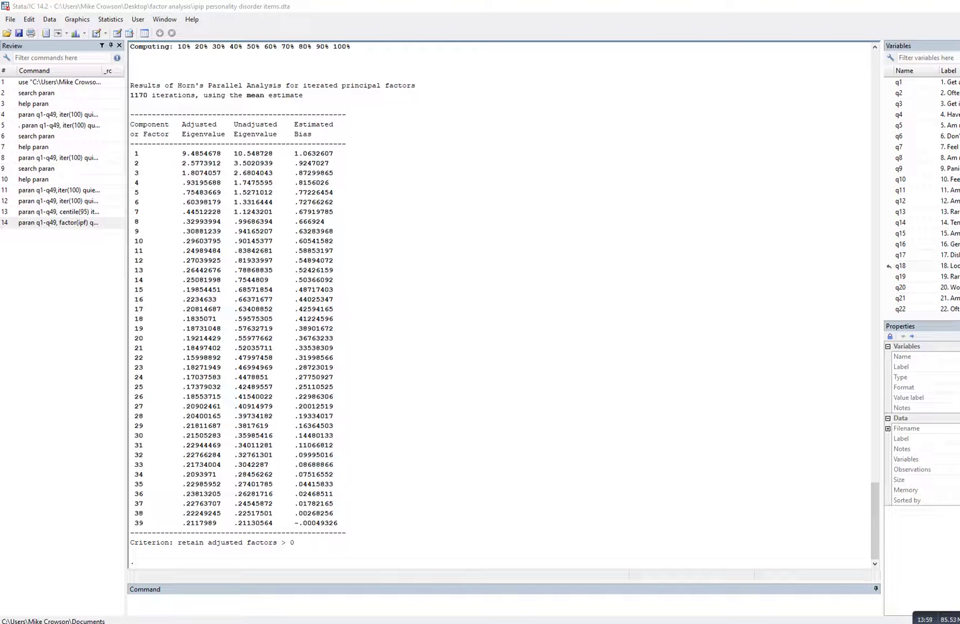
# - Underline the 'retain adjusted factors > 0' rule and Adjusted Eigenvalue heading, erase the ink, then show the scree graph
pyautogui.moveTo(166, 549); pyautogui.dragTo(305, 553)
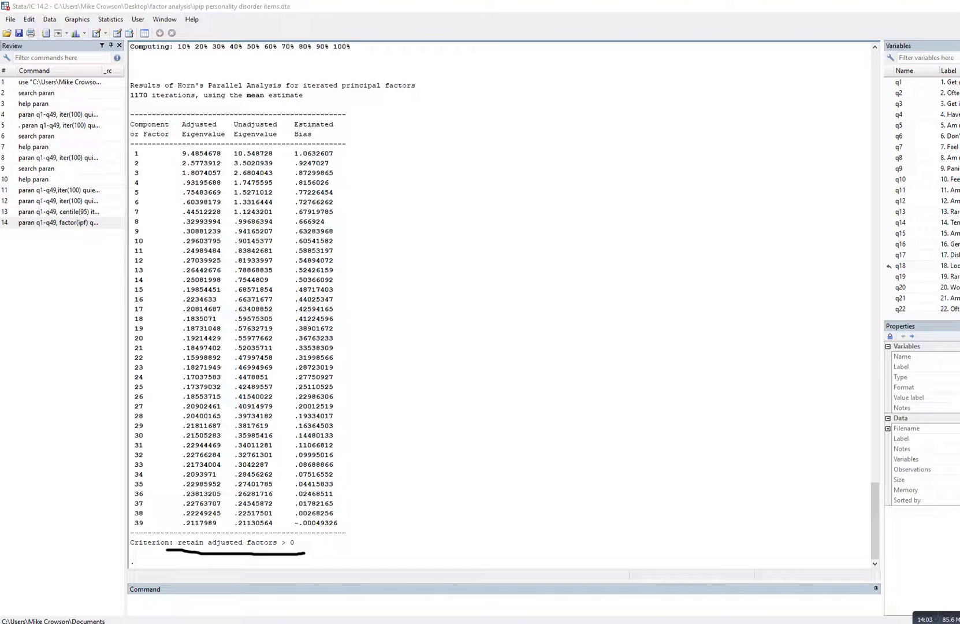
pyautogui.moveTo(190, 139); pyautogui.dragTo(225, 138)
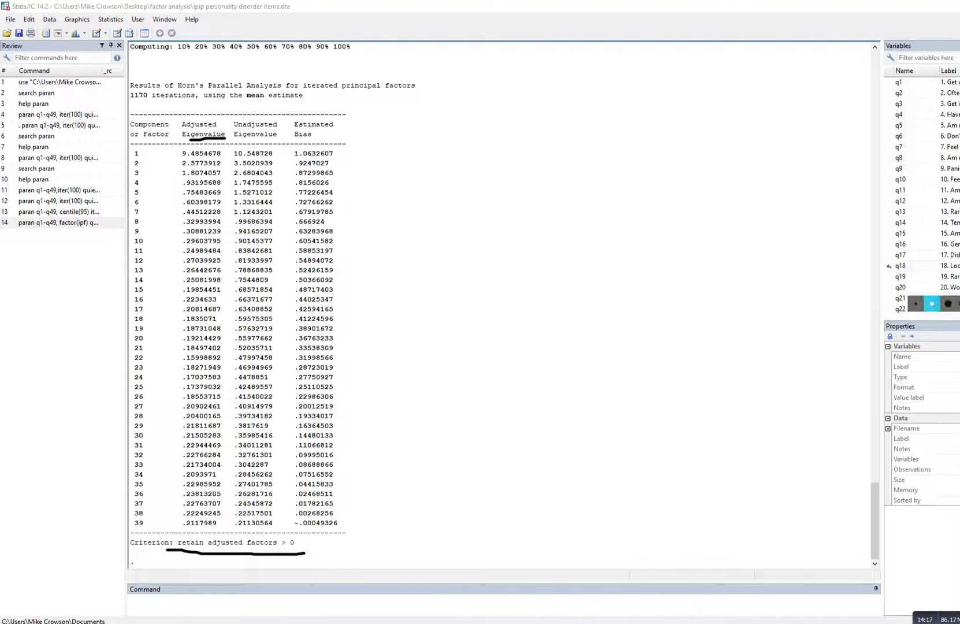
pyautogui.press('Escape')
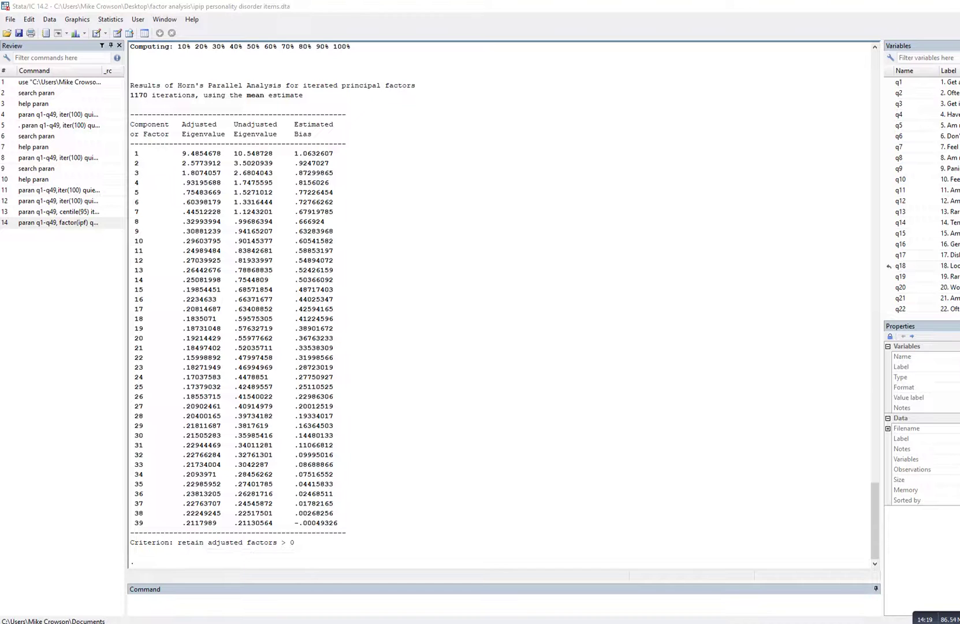
pyautogui.moveTo(333, 613)
pyautogui.click(389, 581)
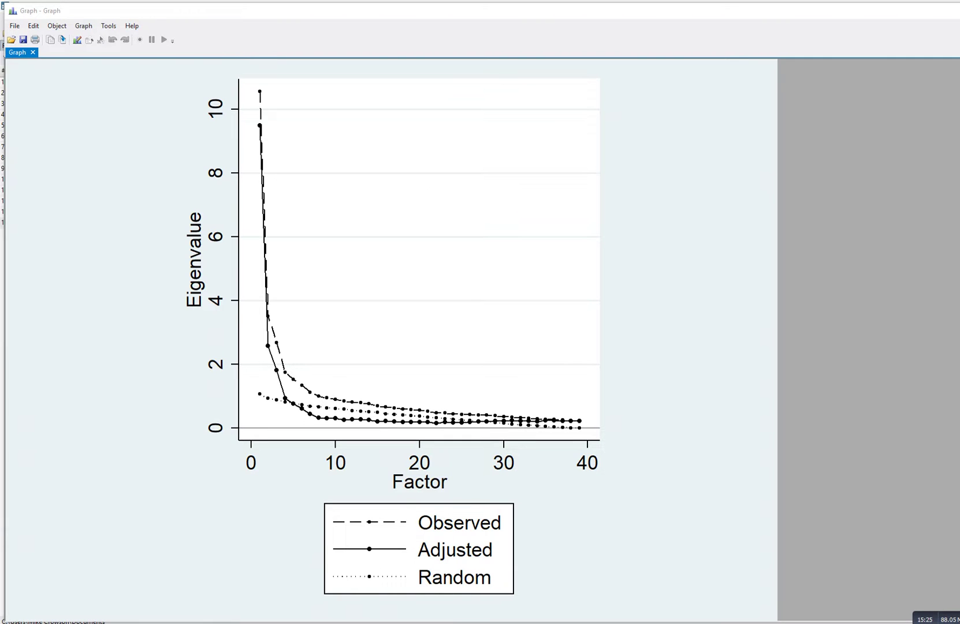
# - Return to the Results window and scroll up to the 95th-percentile PCA table above the iterated-factor output
pyautogui.moveTo(326, 621)
pyautogui.click(268, 586)
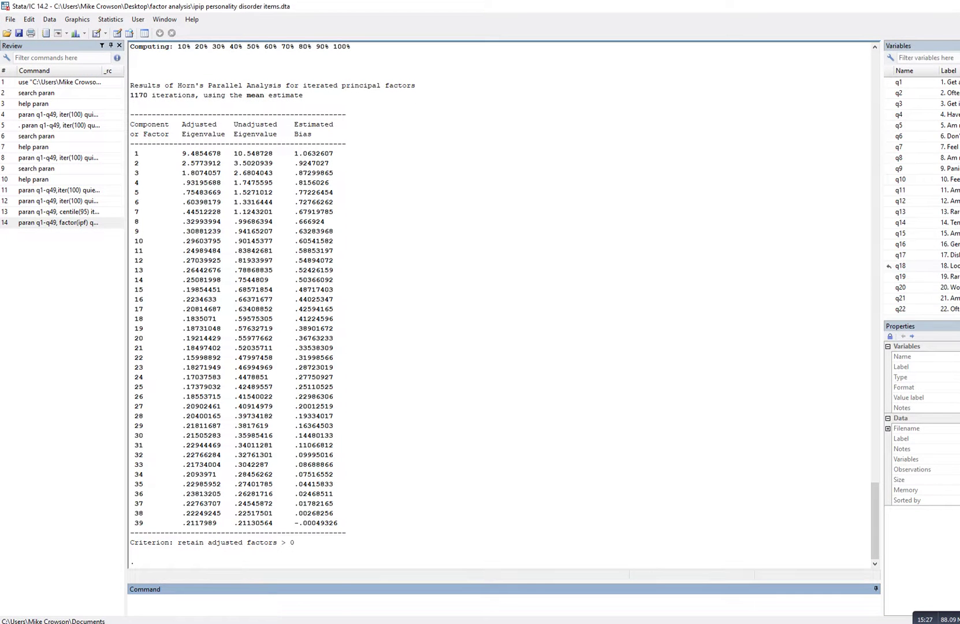
pyautogui.scroll(2, 503, 304)
pyautogui.scroll(-2, 502, 304)
pyautogui.scroll(14, 503, 305)
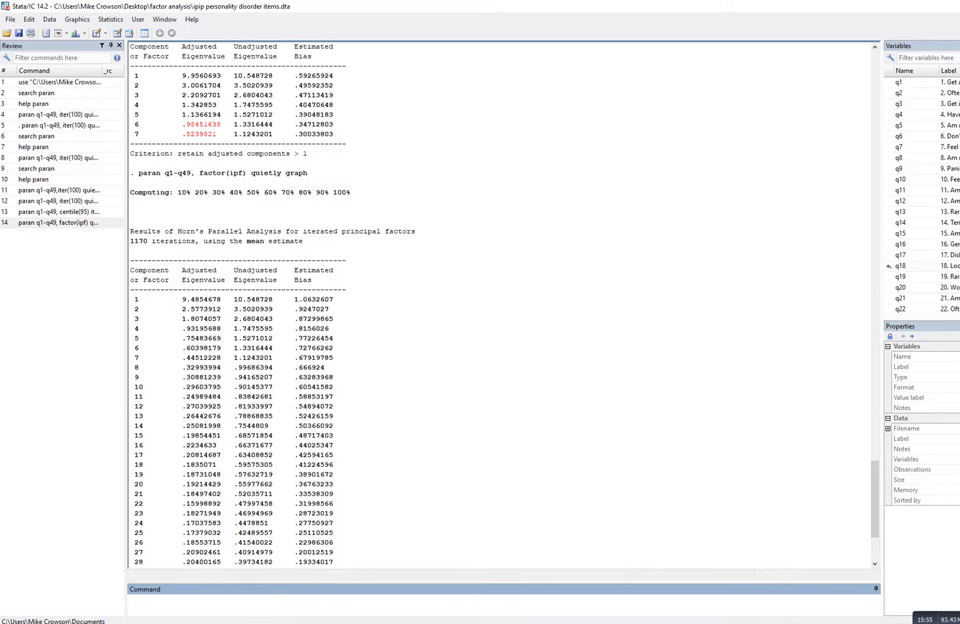
pyautogui.moveTo(279, 615)
pyautogui.click(280, 575)
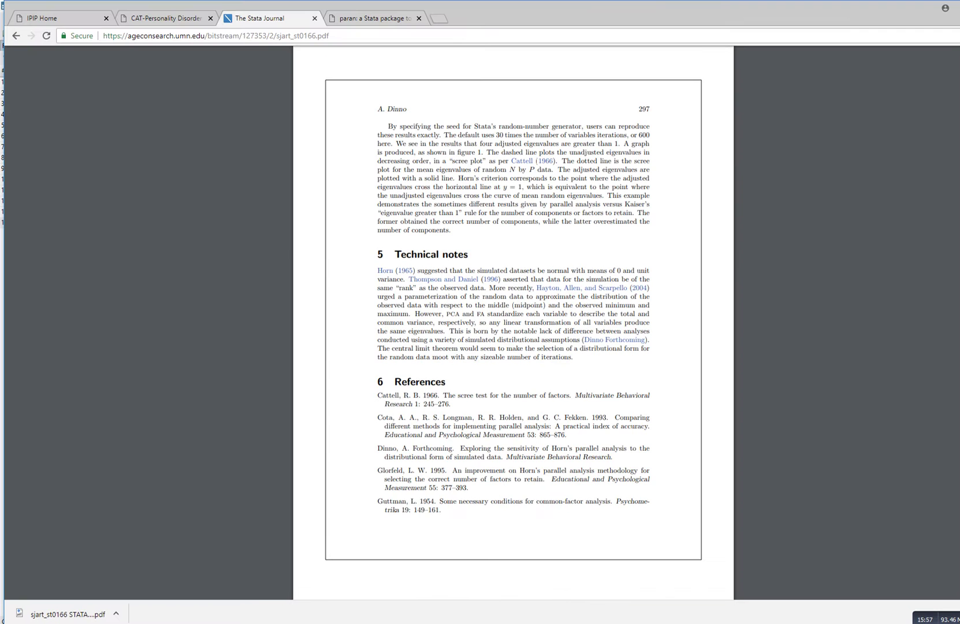
pyautogui.scroll(20, 513, 318)
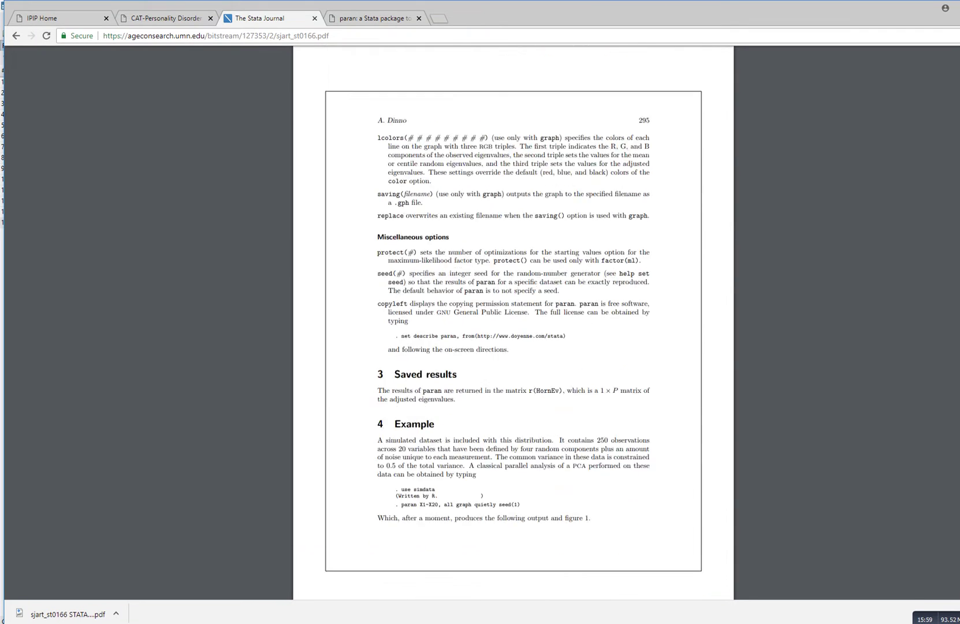
pyautogui.scroll(14, 513, 318)
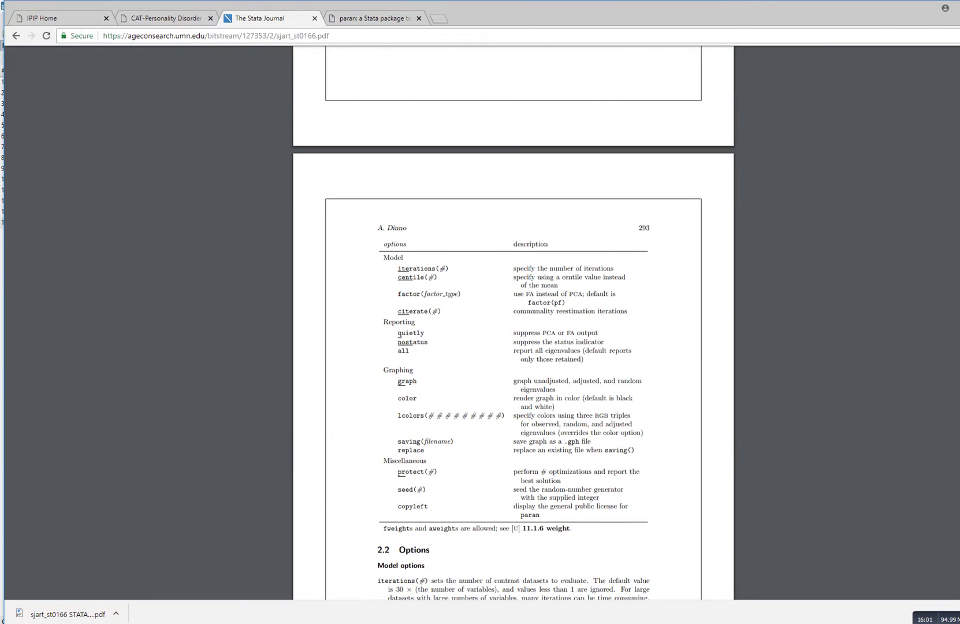
pyautogui.scroll(-9, 513, 318)
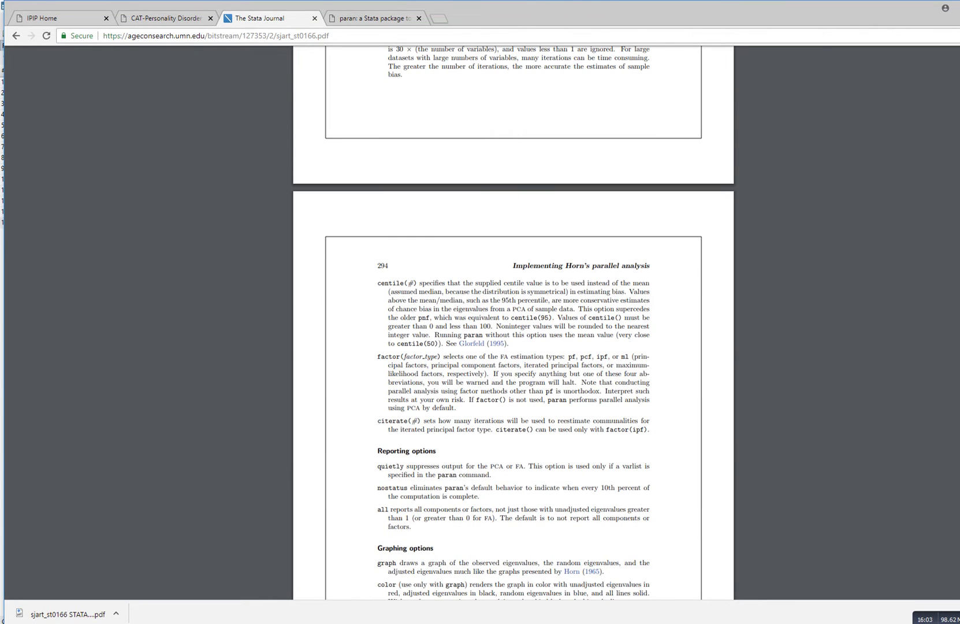
pyautogui.moveTo(332, 618)
pyautogui.click(271, 583)
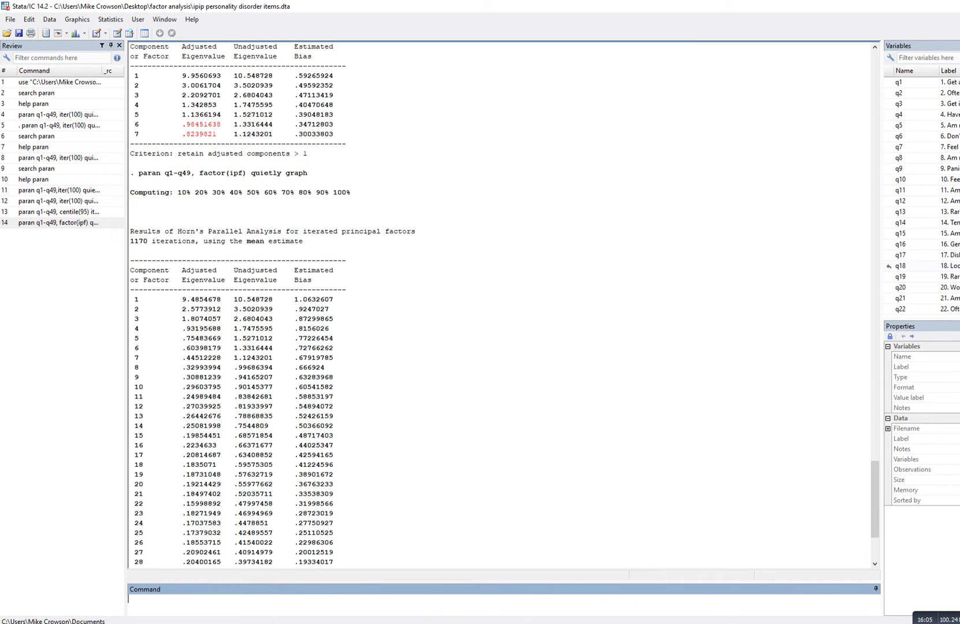